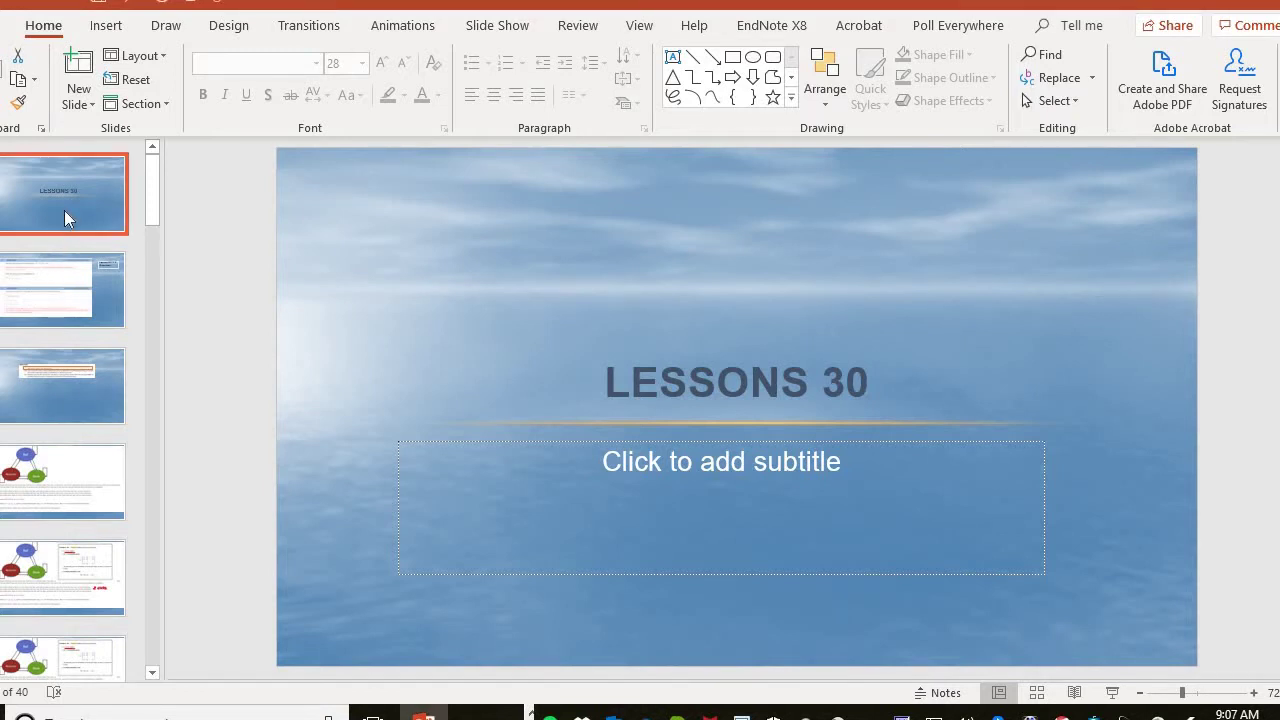
# Step from the title slide through the review questions to the Lesson 32 objectives on slide 3
pyautogui.press('Down')
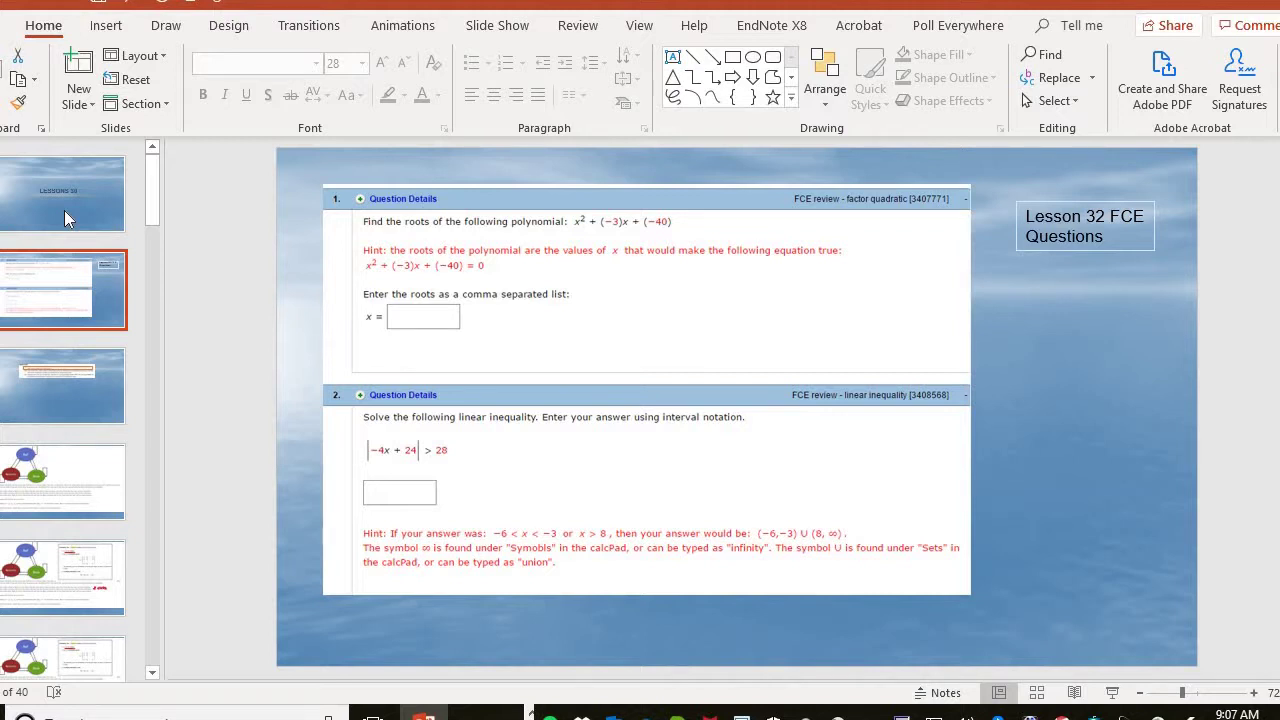
pyautogui.press('Down')
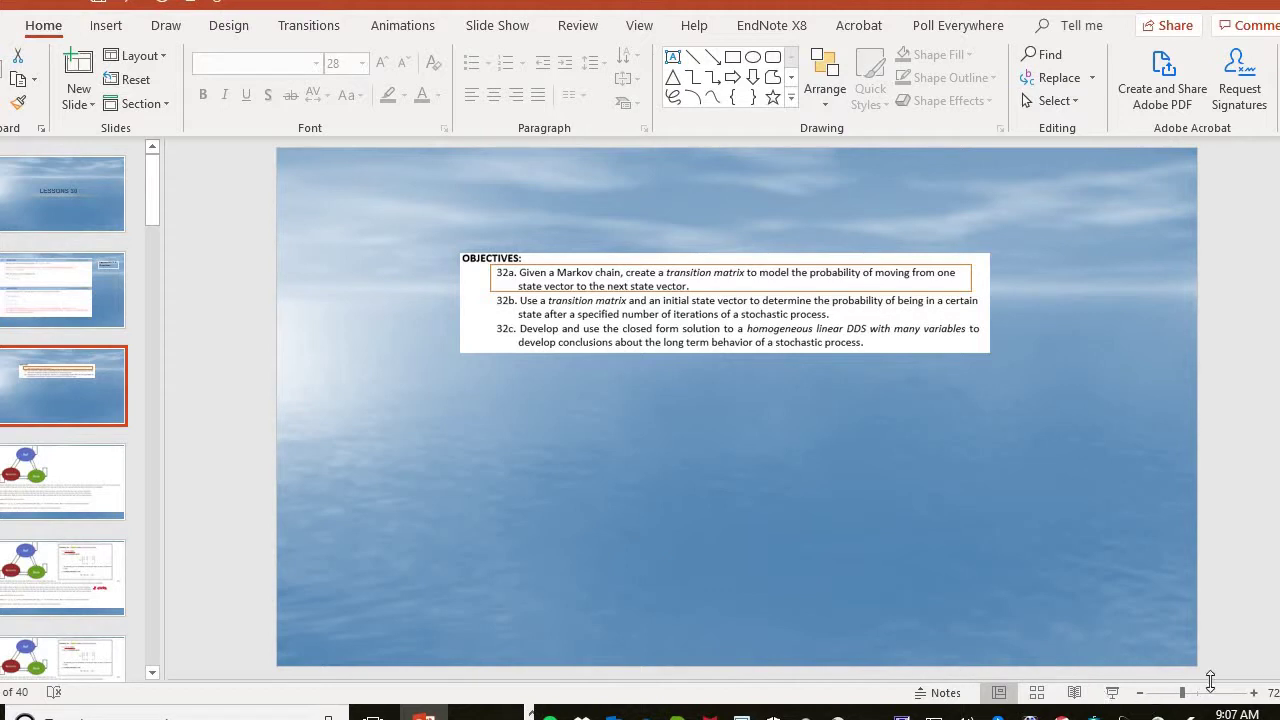
# Zoom the objectives slide from 72% to 100% so goals 32a–32c are readable
pyautogui.click(1254, 693)
pyautogui.click(1254, 693)
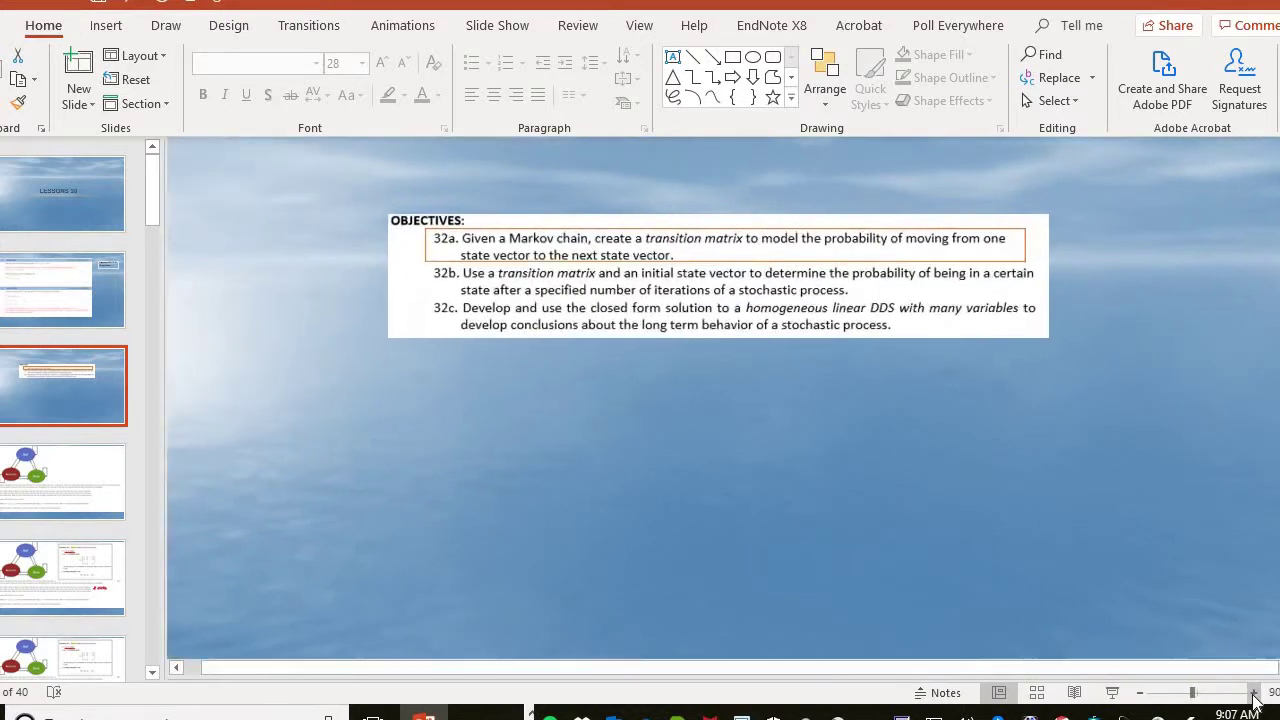
pyautogui.click(1254, 693)
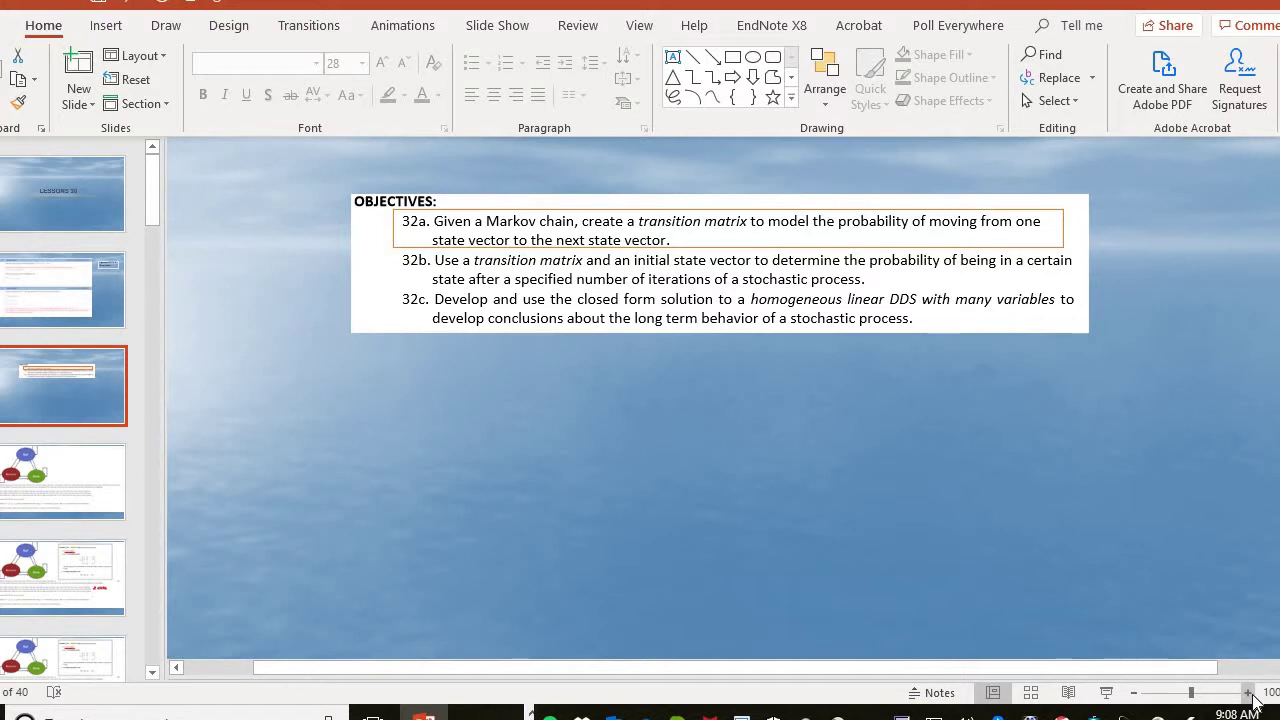
# Go to slide 4's Bull/Bear/Recession diagram and zoom out to 70% to fit it
pyautogui.press('pagedown')
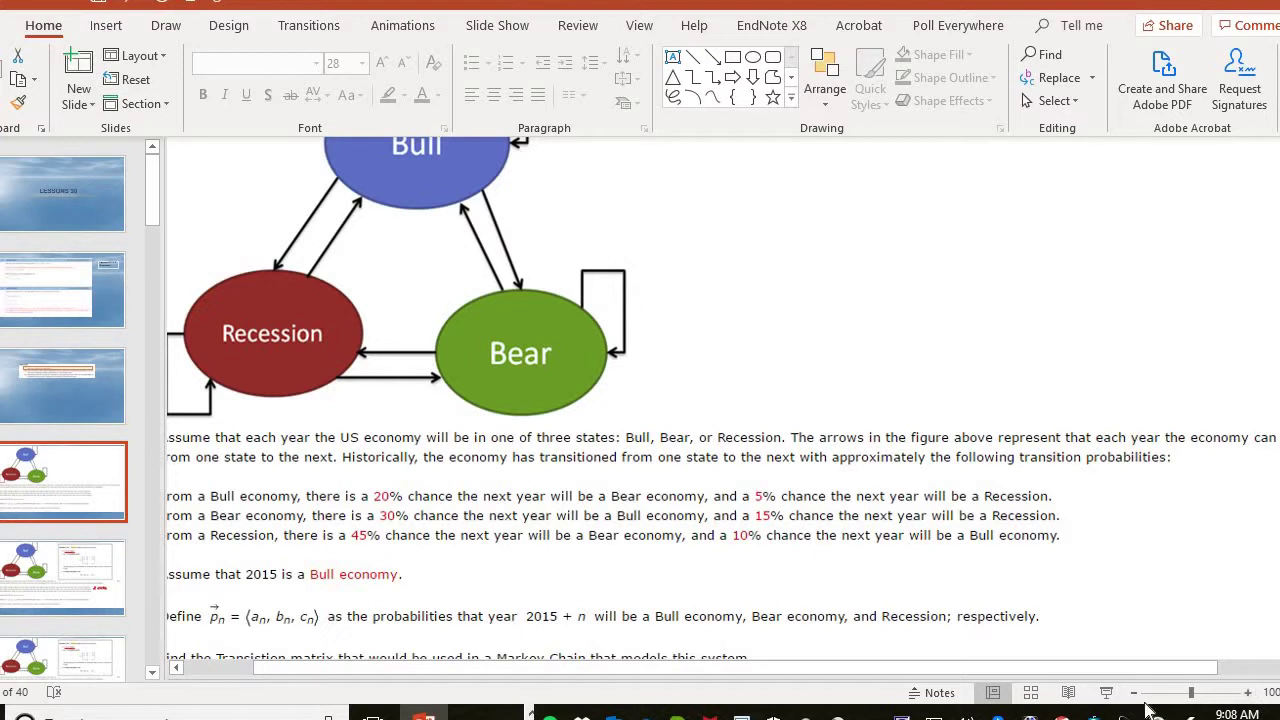
pyautogui.click(1133, 693)
pyautogui.click(1133, 693)
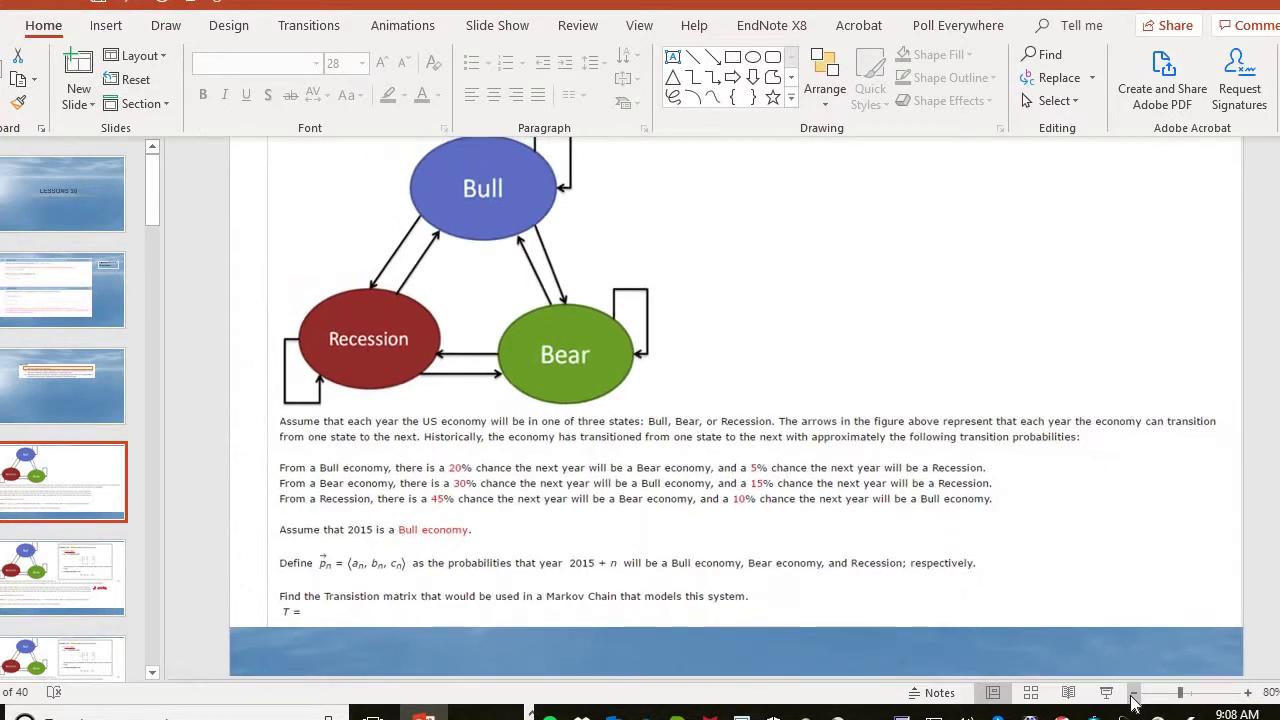
pyautogui.click(1133, 693)
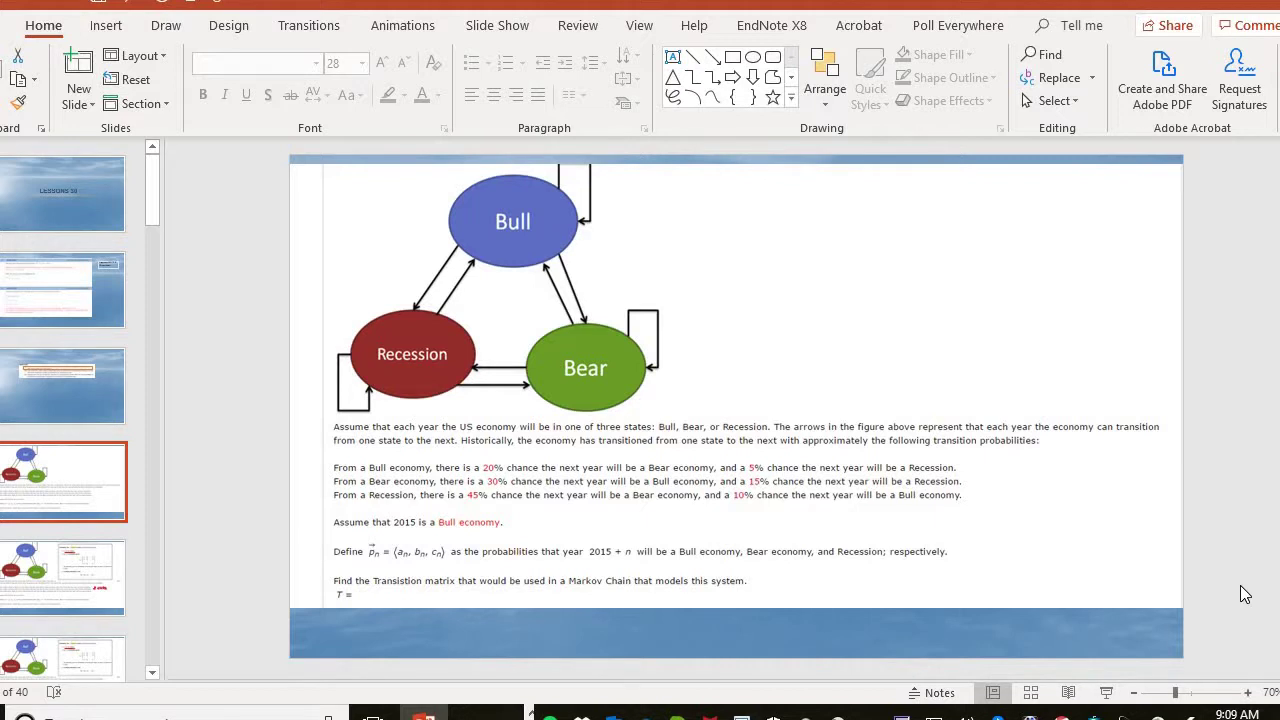
# Advance past the Markov Chain definition to the slide noting 3 states: Bull, Bear, Recession
pyautogui.press('Down')
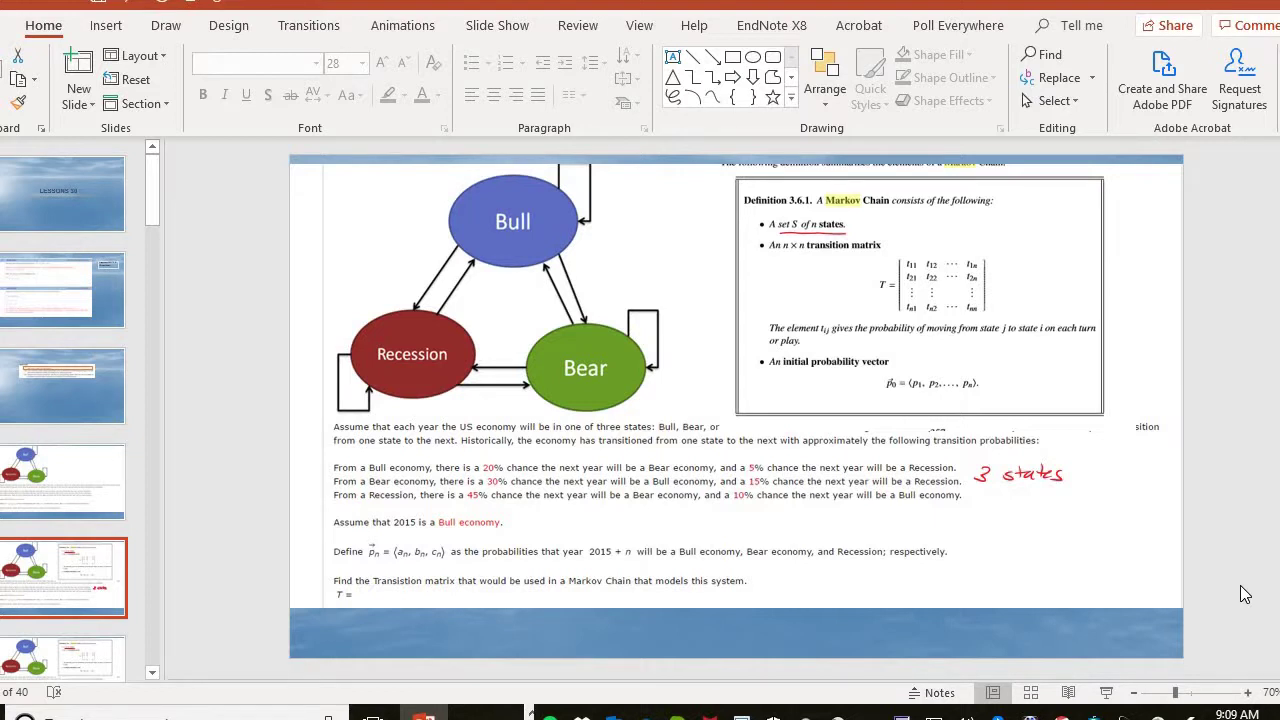
pyautogui.press('Down')
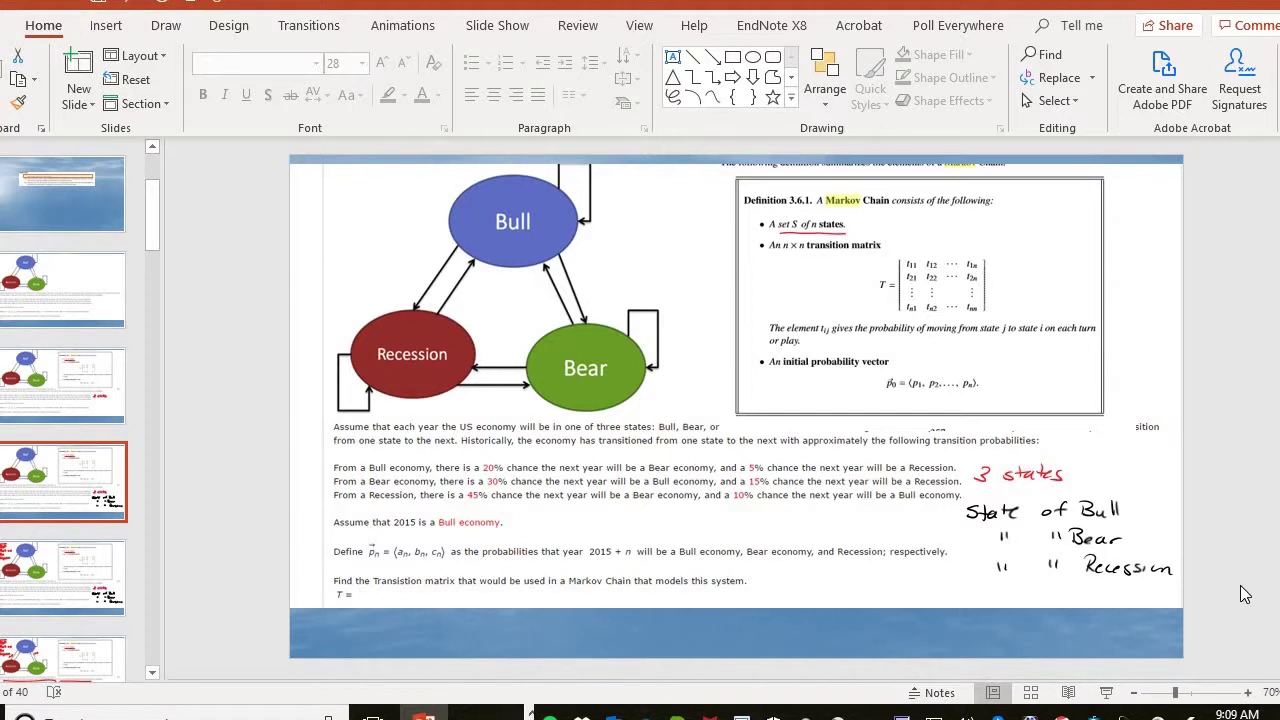
# Go to the next slide, headed 'Step 1 Mark up the diagram'
pyautogui.press('pagedown')
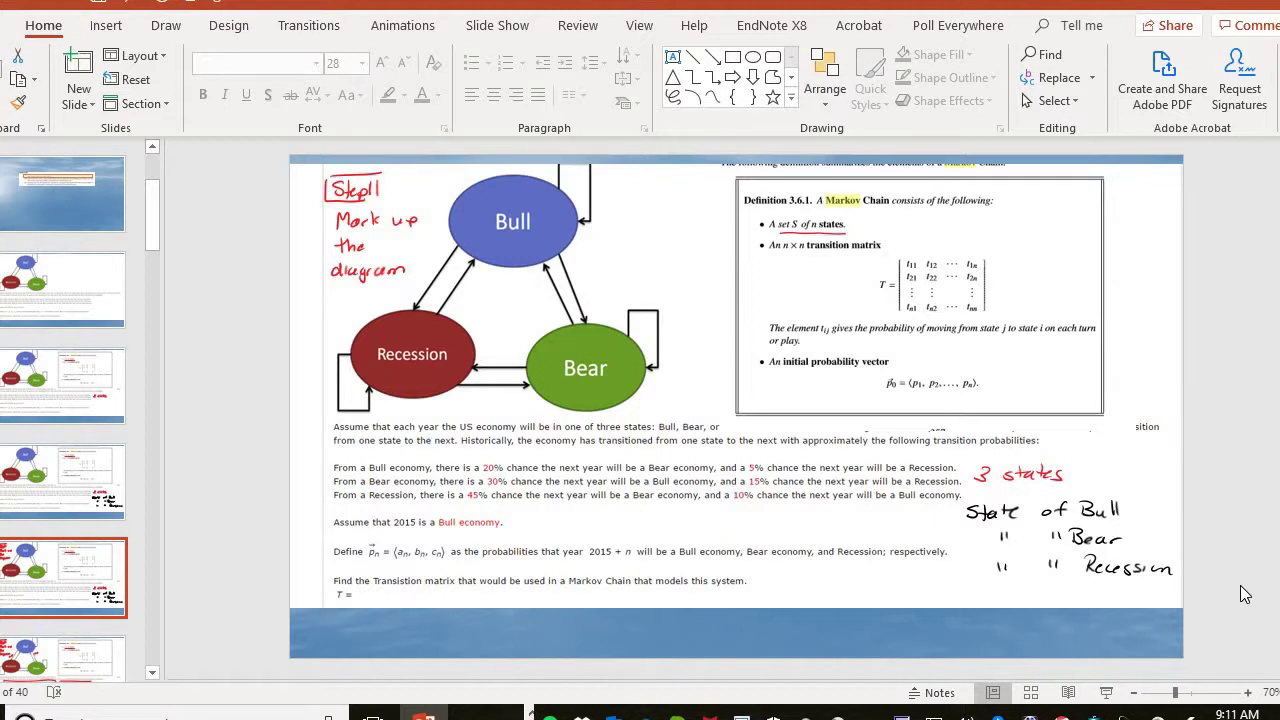
# Advance to the slide labelling Bull's arrows .20 and .05, zoomed to 90%
pyautogui.press('pagedown')
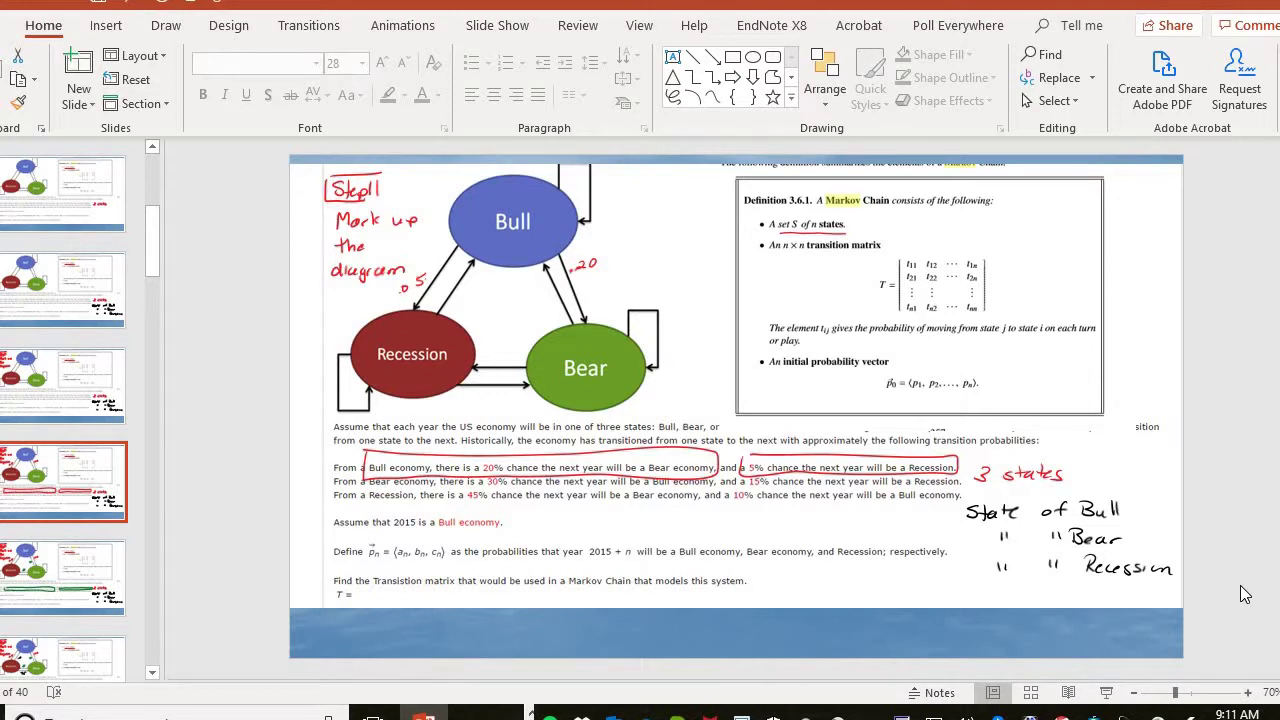
pyautogui.click(1249, 694)
pyautogui.click(1249, 694)
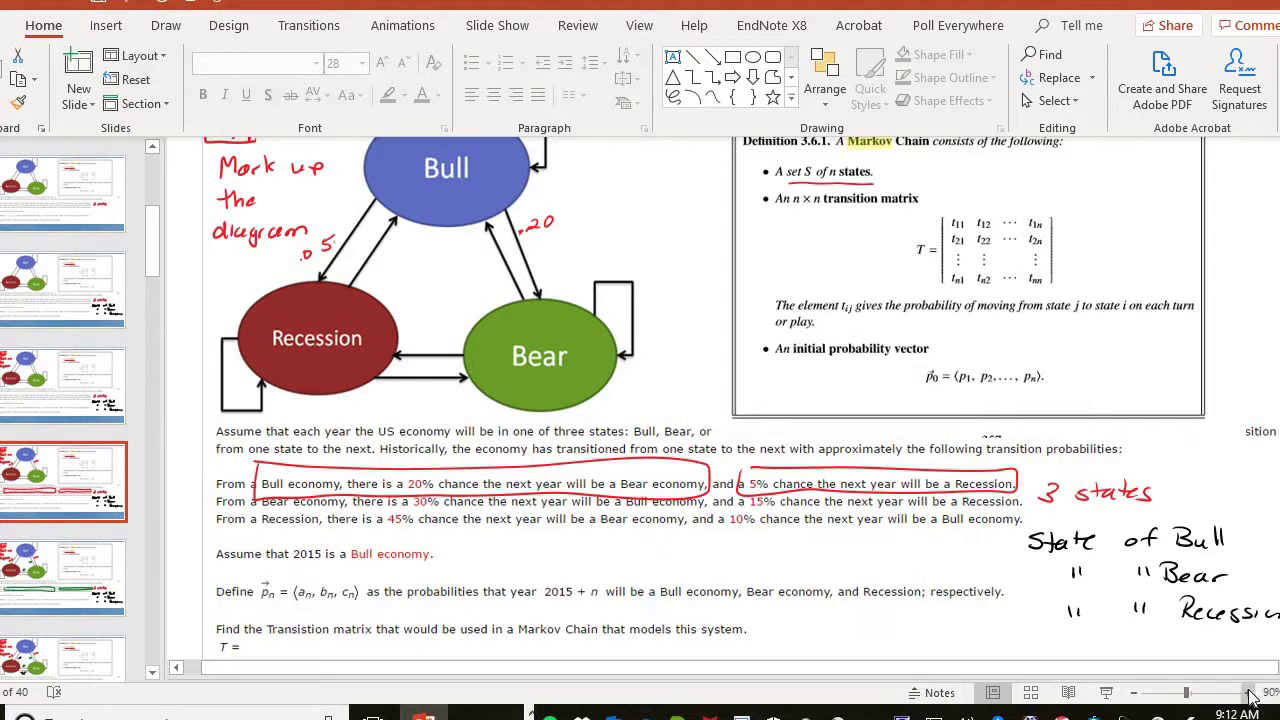
# Zoom in further and advance four slides to the state-labelled slide with the self-loop question
pyautogui.click(1250, 693)
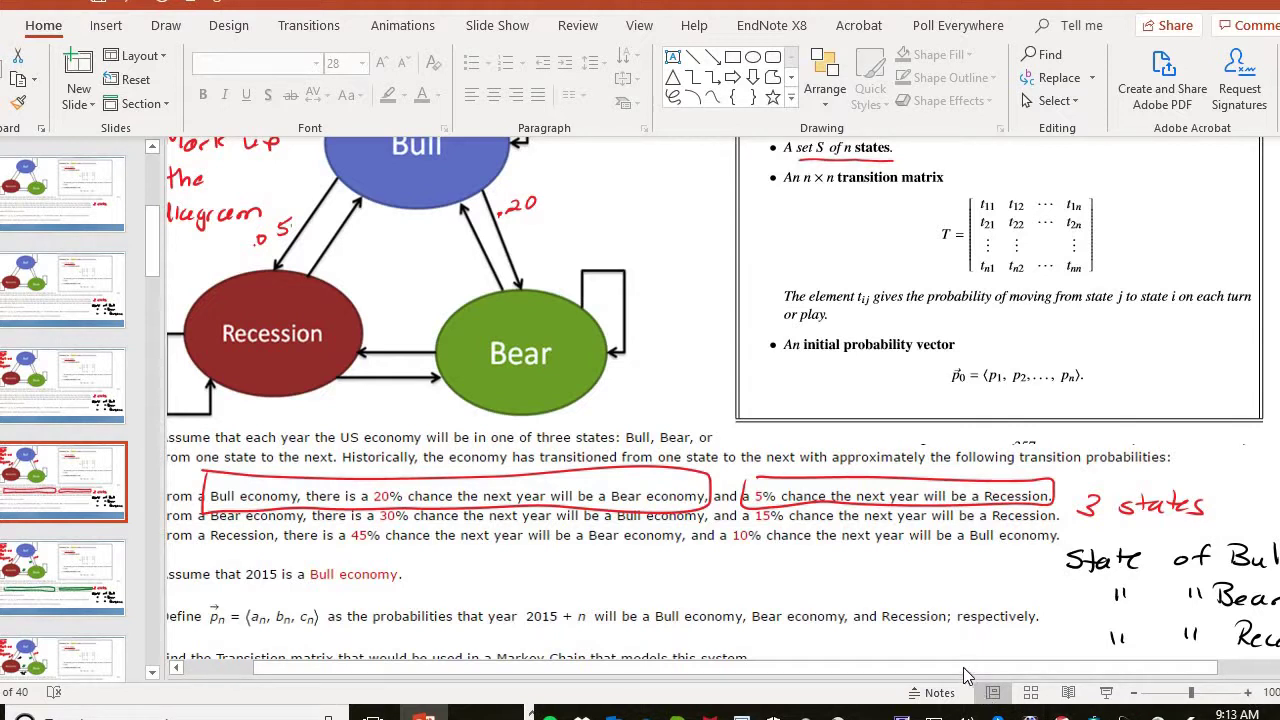
pyautogui.hscroll(-3, 905, 670)
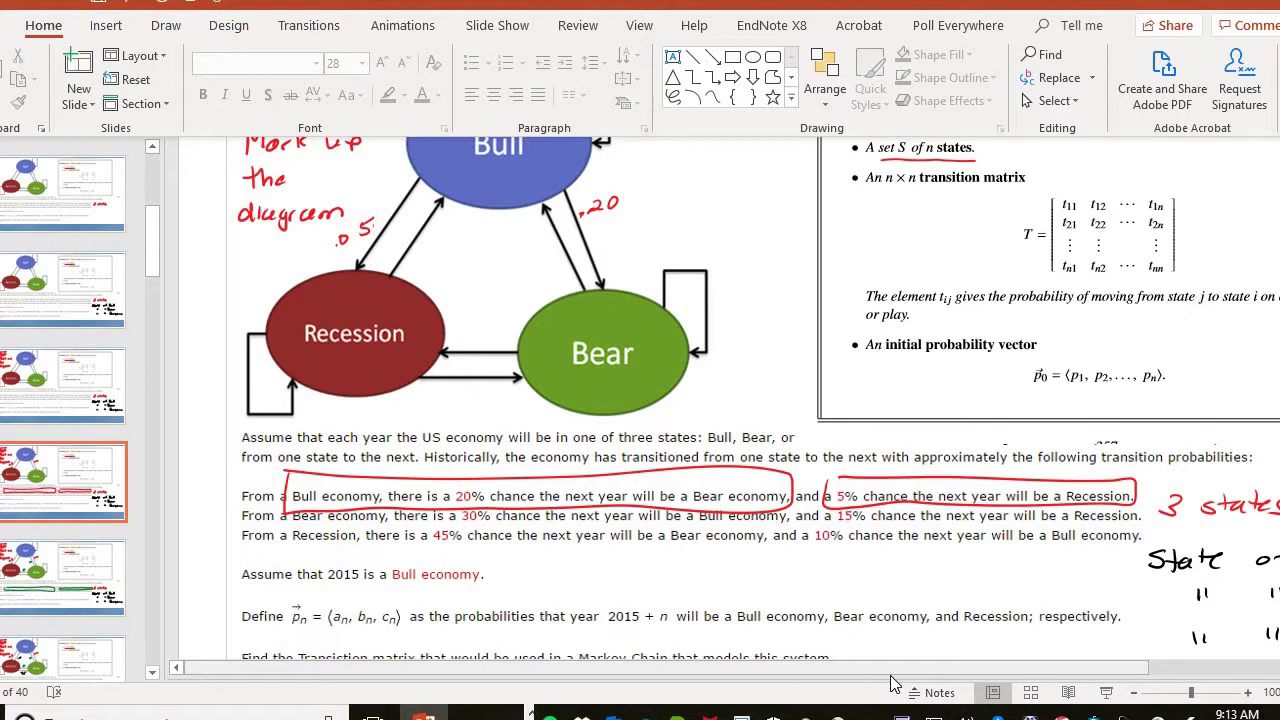
pyautogui.press('pagedown')
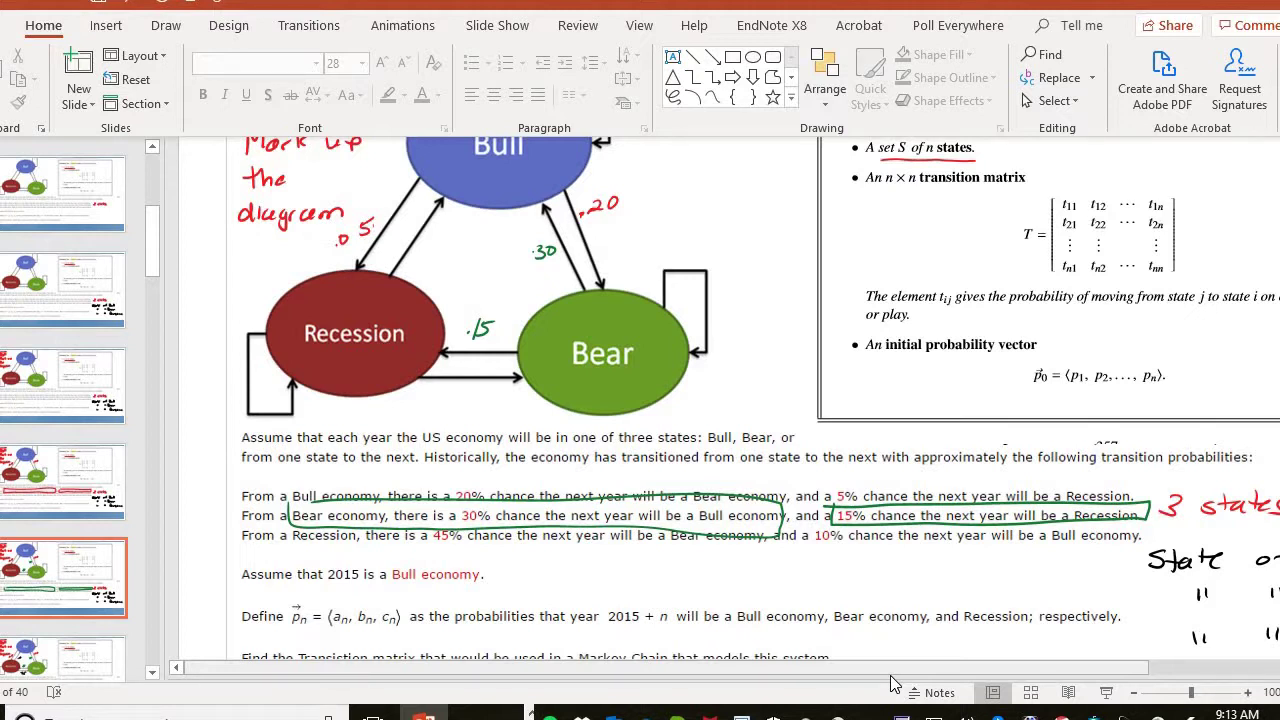
pyautogui.press('pagedown')
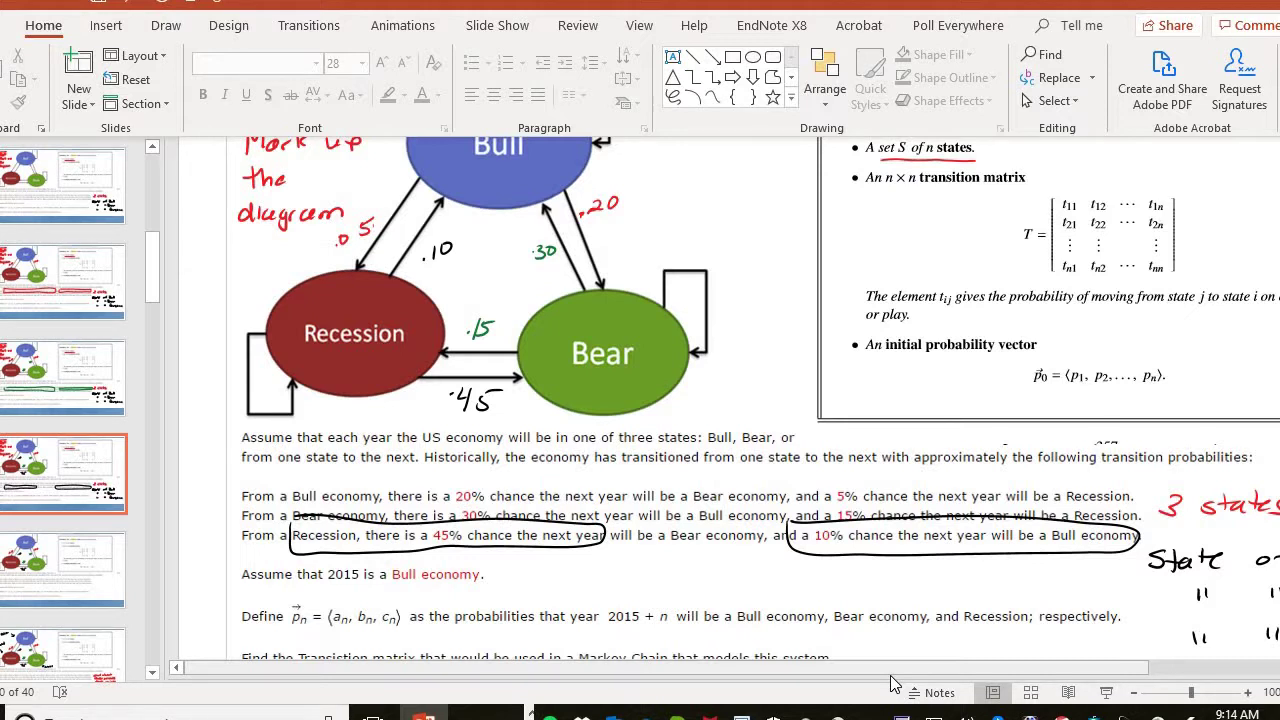
pyautogui.press('pagedown')
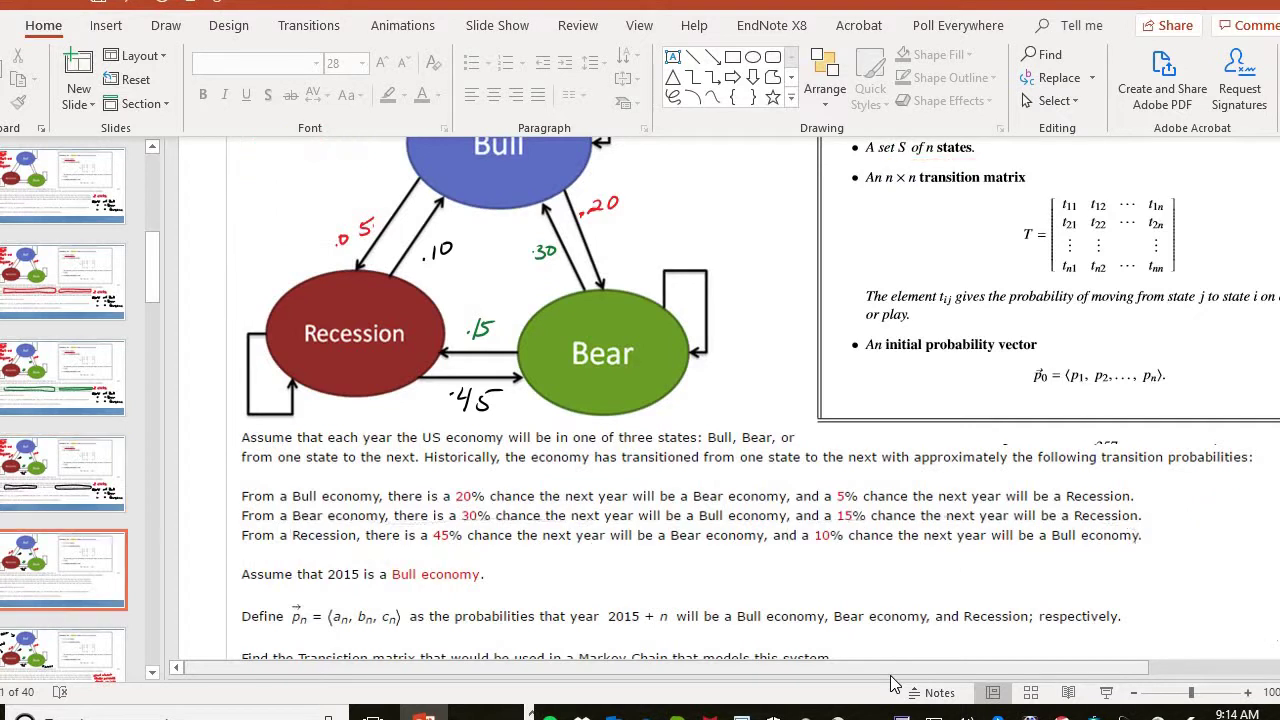
pyautogui.press('pagedown')
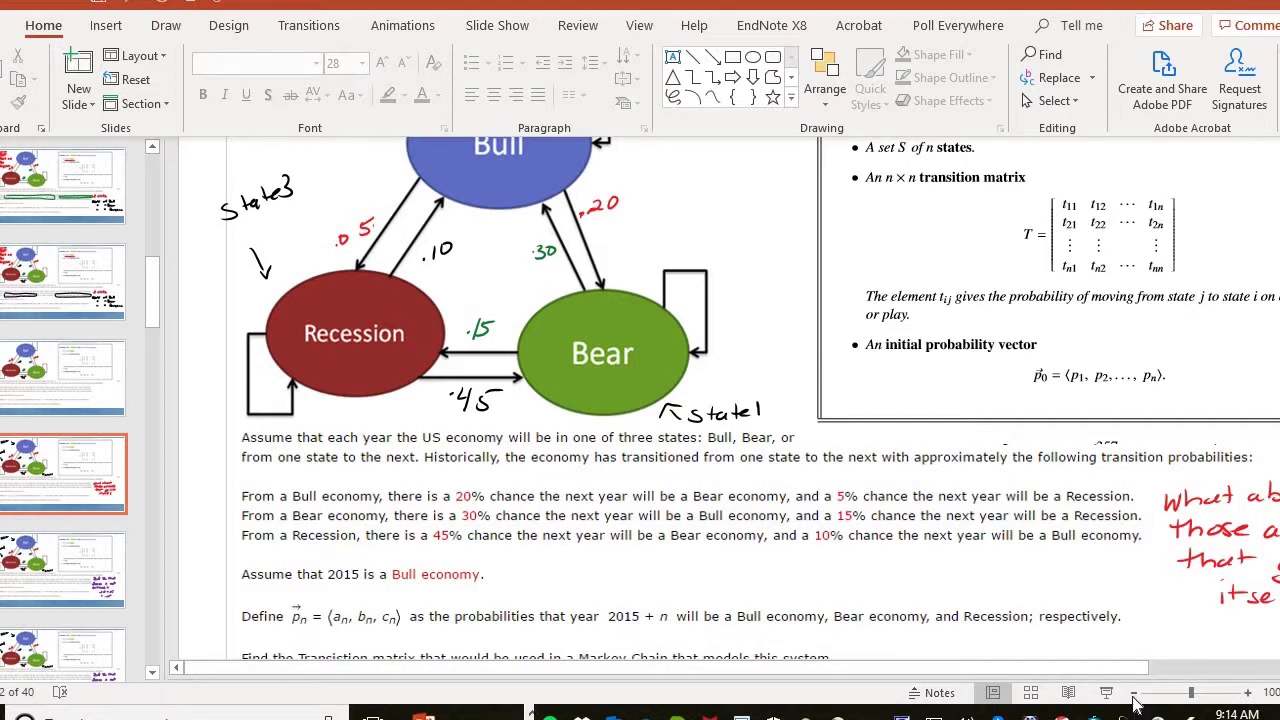
# Zoom out to 70% and advance to the slide totalling Bull's out-arrows as .20 + .05 = .25
pyautogui.click(1132, 693)
pyautogui.click(1132, 693)
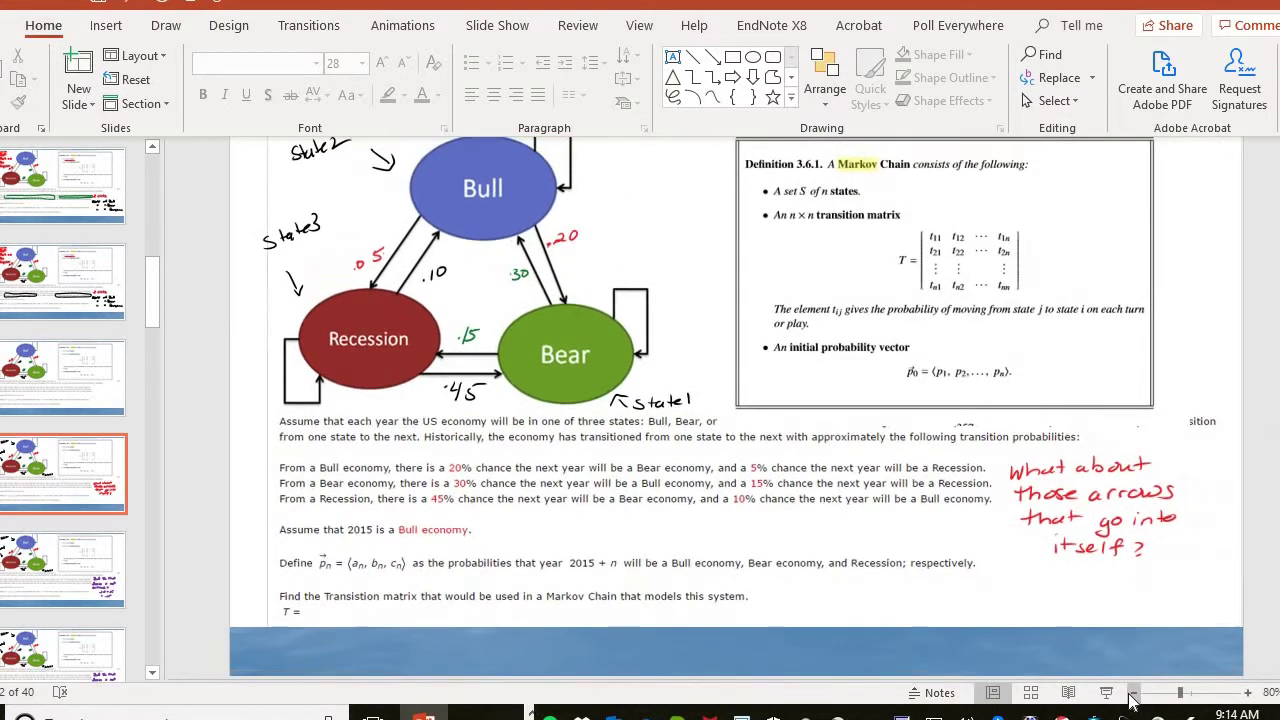
pyautogui.click(1132, 693)
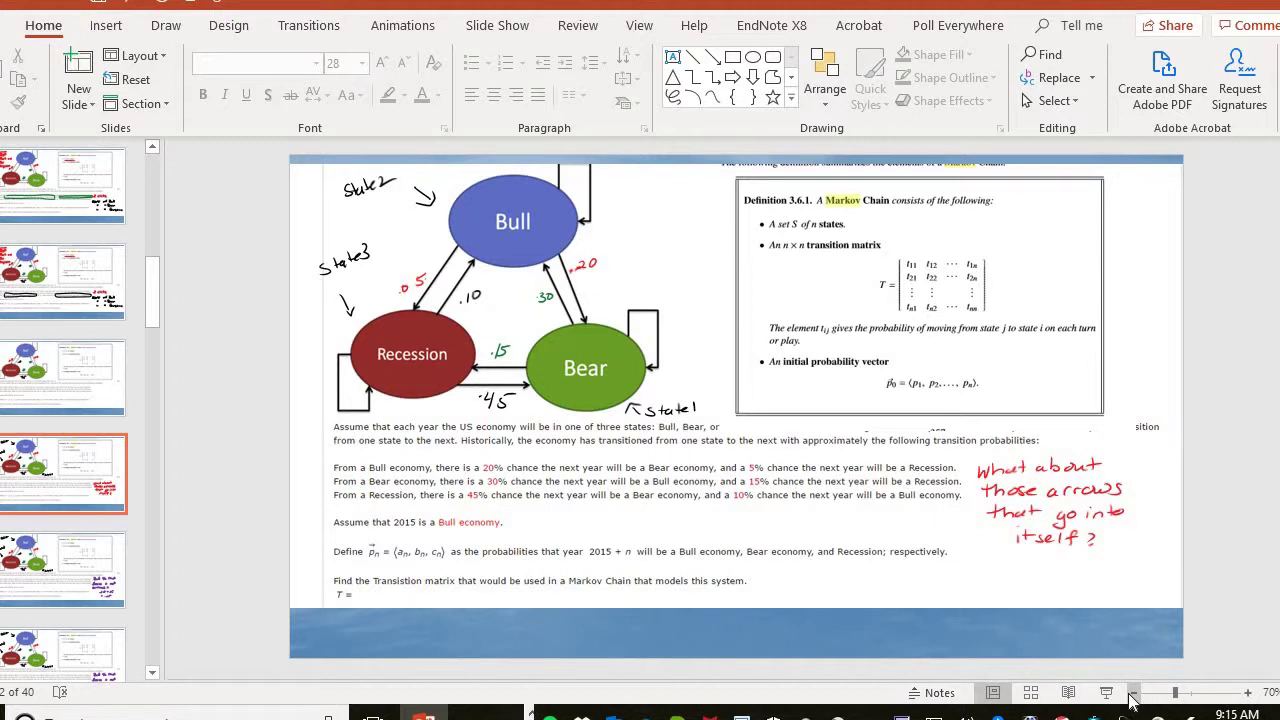
pyautogui.press('pagedown')
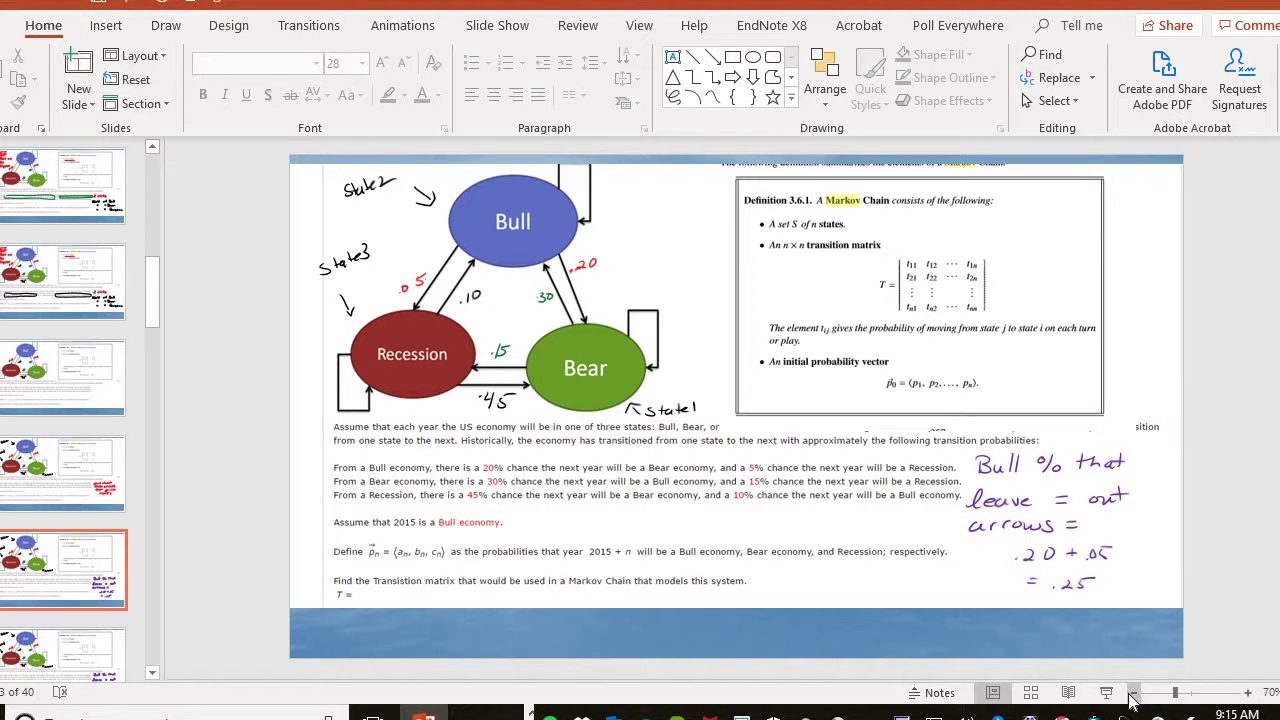
# Advance past Bull's .75 self-loop to Bear's out-arrows total .30 + .15 = .45, leaving .55
pyautogui.press('pagedown')
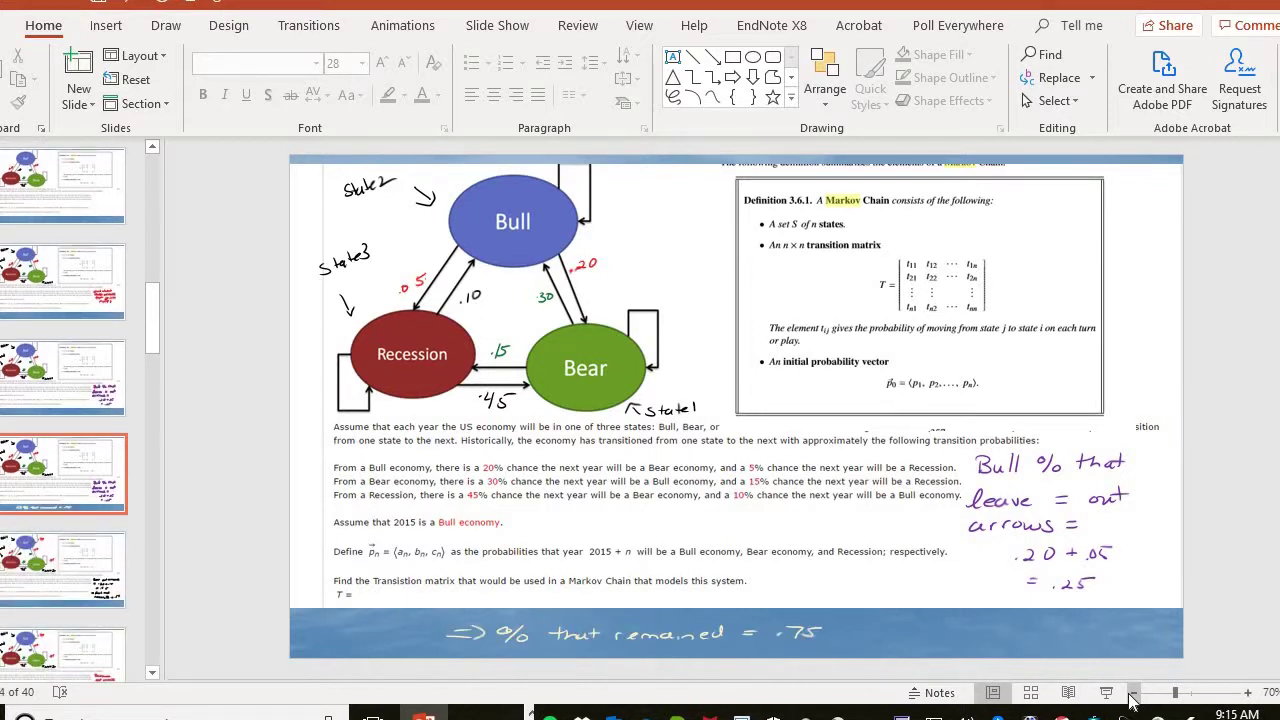
pyautogui.press('pagedown')
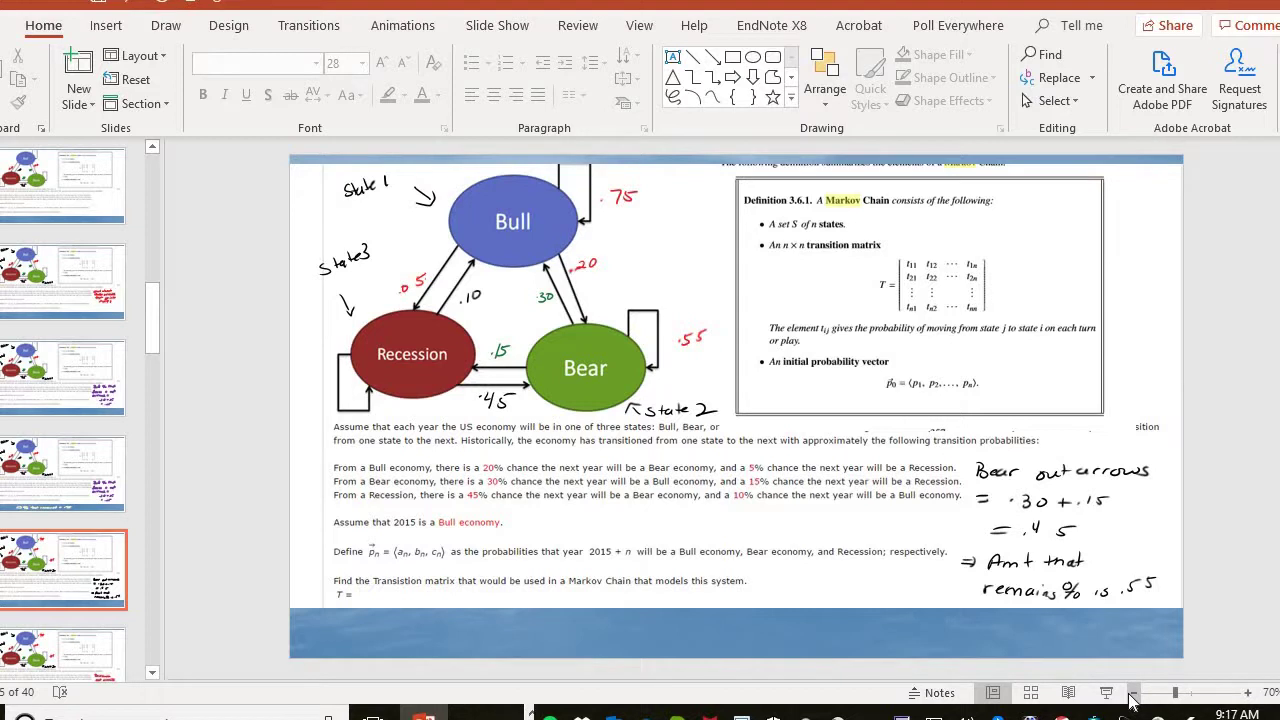
# Step through Recession's out-arrow sums (.45 remains) to slide 8, 'Step 2 Form Transition Matrix'
pyautogui.press('Down')
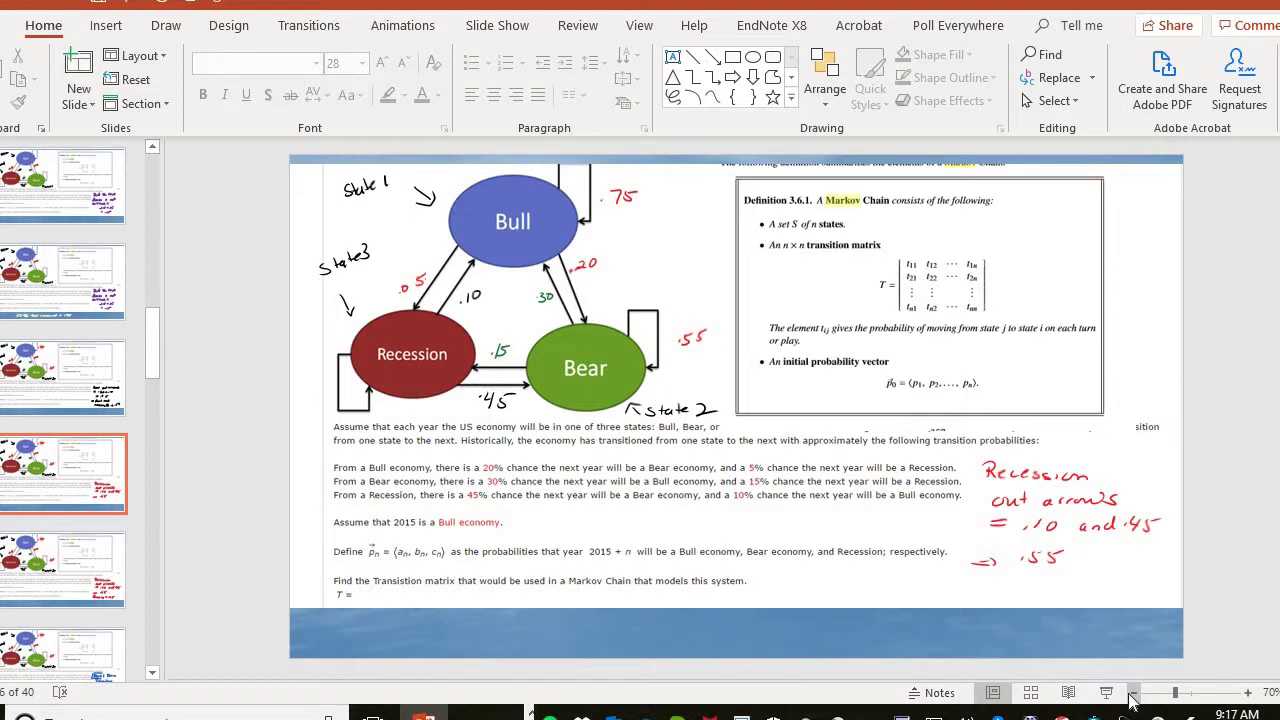
pyautogui.press('Down')
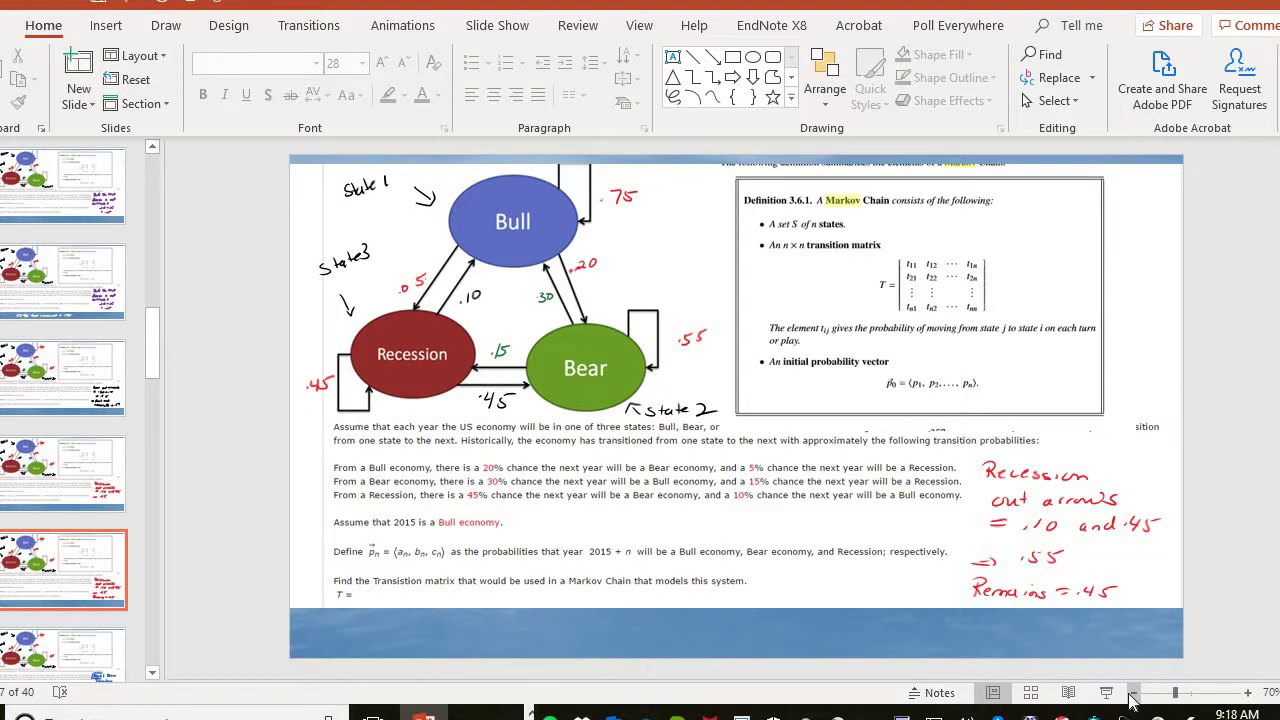
pyautogui.press('pagedown')
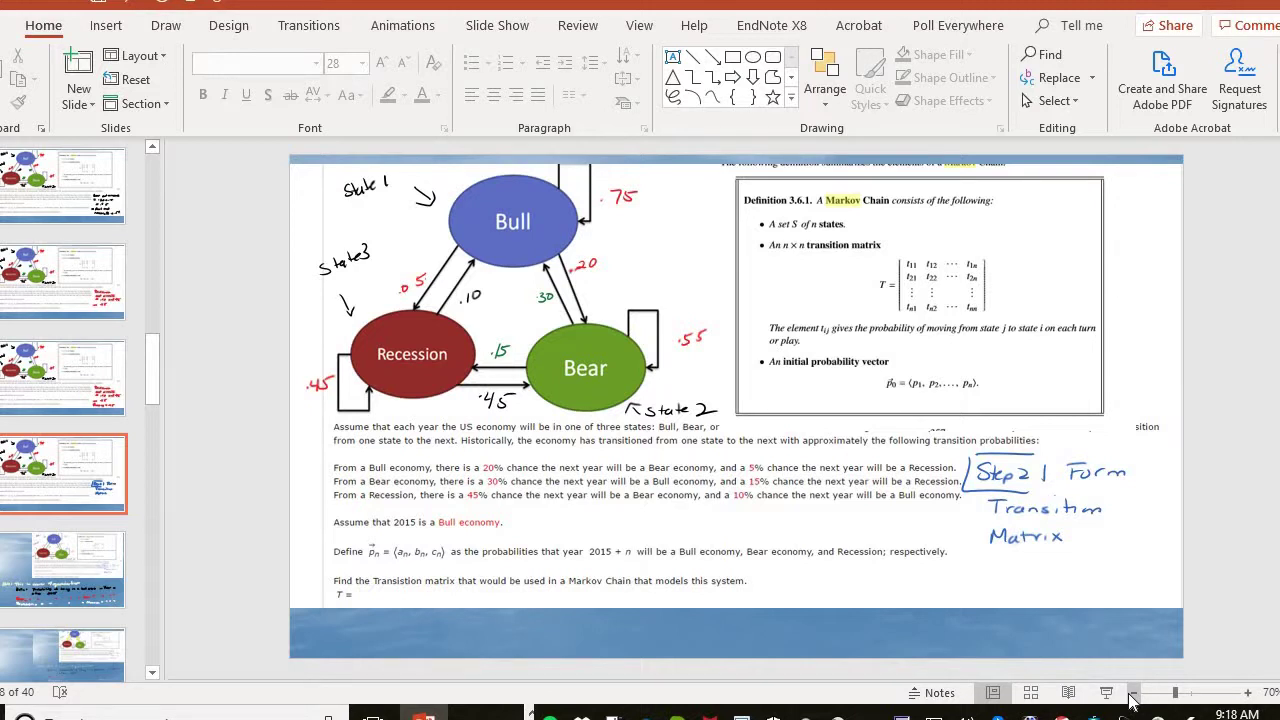
# Advance to slide 9 defining Bull_n and zoom the view to 90%
pyautogui.press('pagedown')
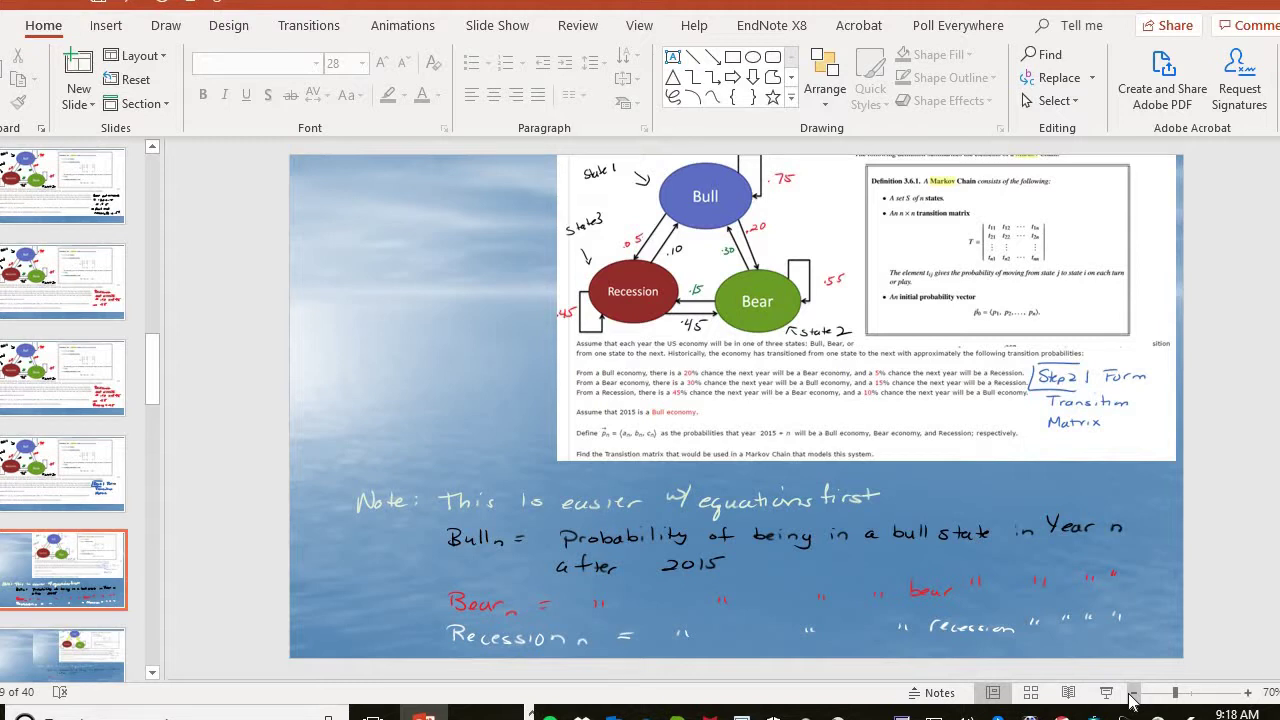
pyautogui.click(1247, 692)
pyautogui.click(1247, 692)
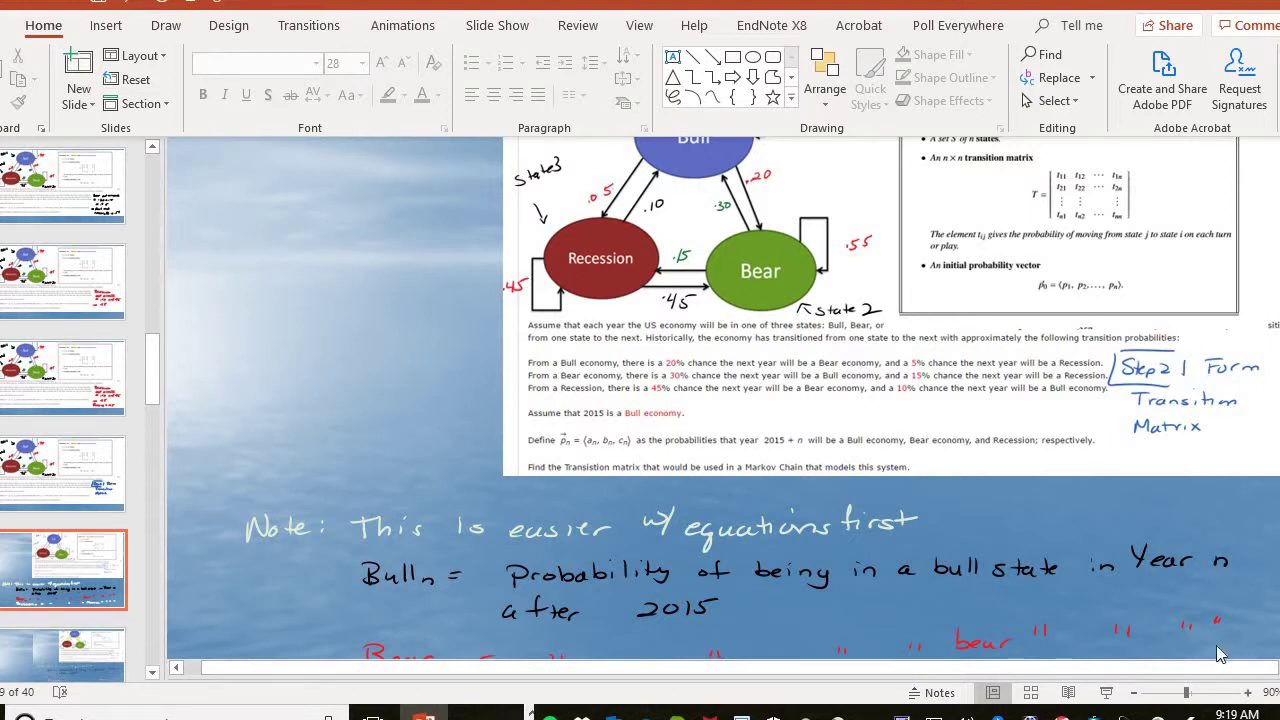
pyautogui.rightClick(1138, 697)
pyautogui.click(1135, 693)
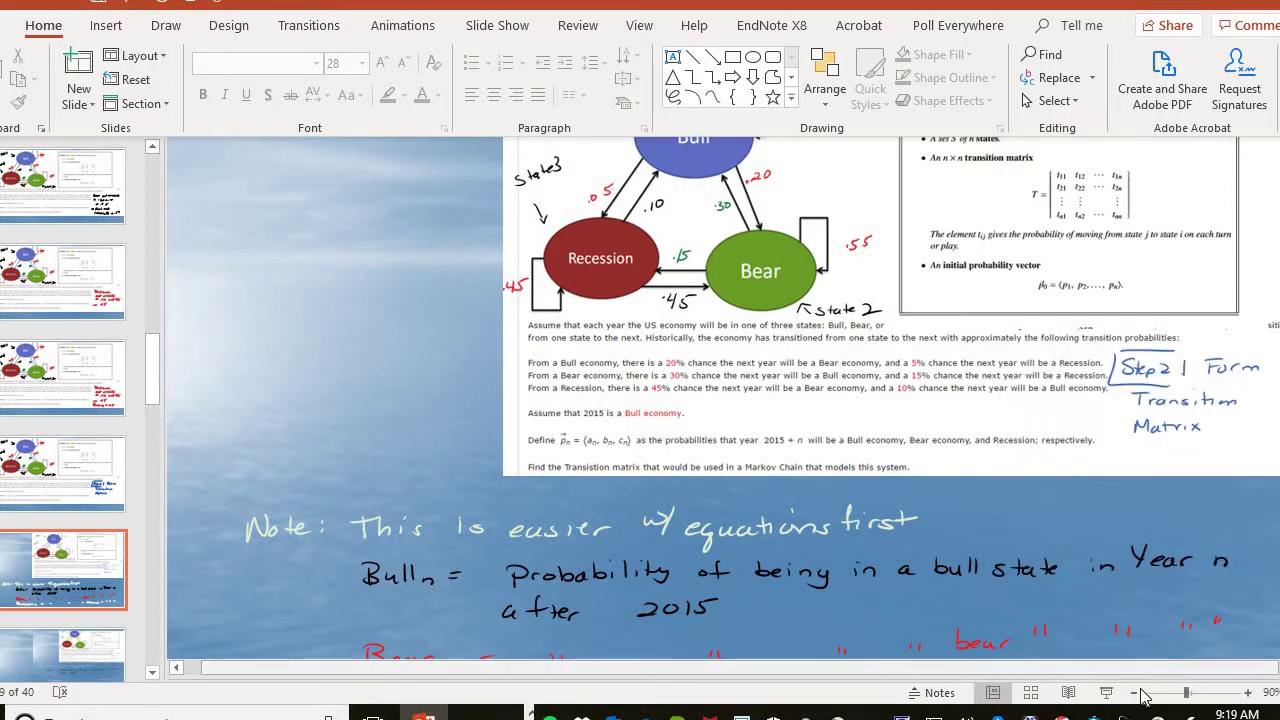
pyautogui.click(1135, 693)
pyautogui.click(1135, 693)
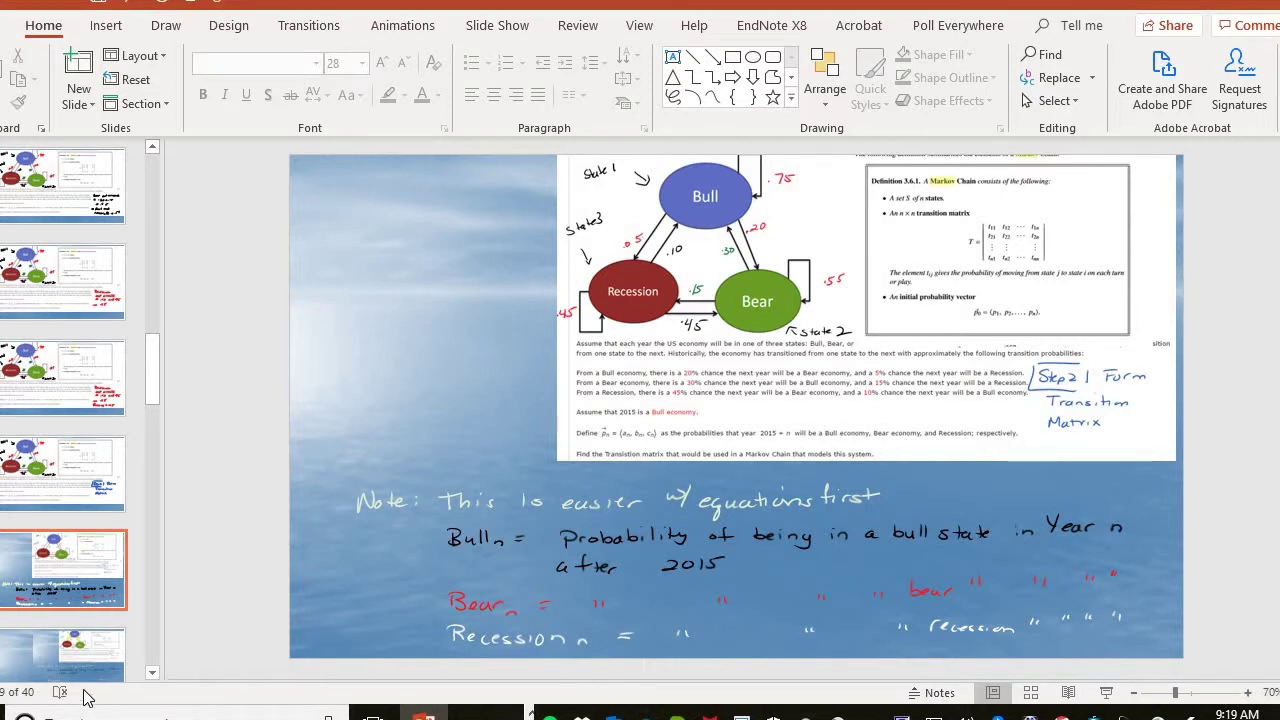
pyautogui.click(77, 655)
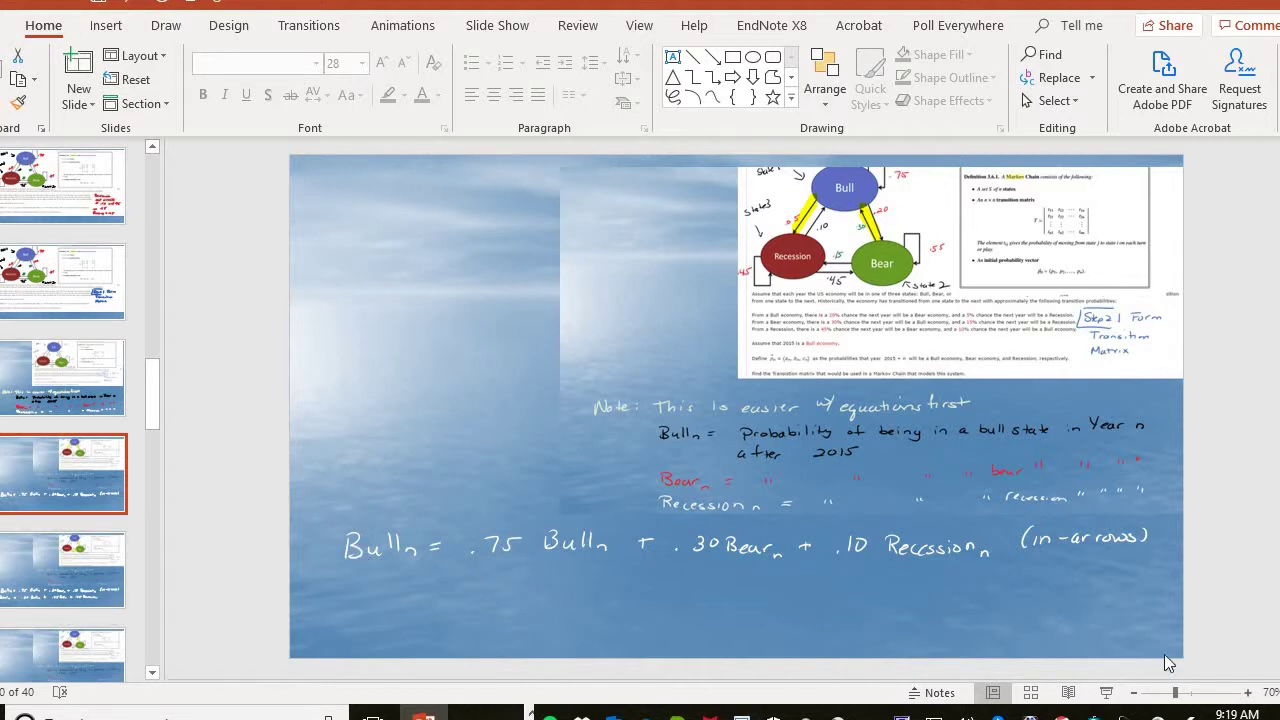
pyautogui.click(1248, 693)
pyautogui.click(1248, 693)
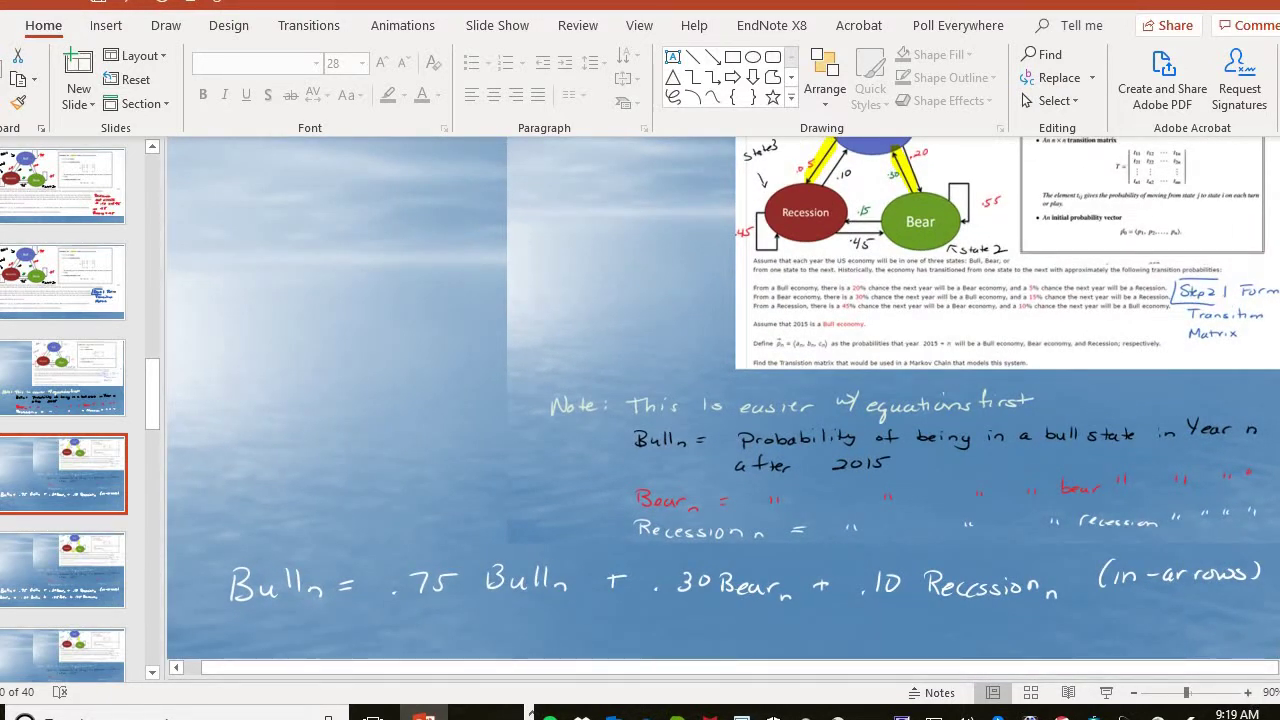
pyautogui.scroll(1, 723, 400)
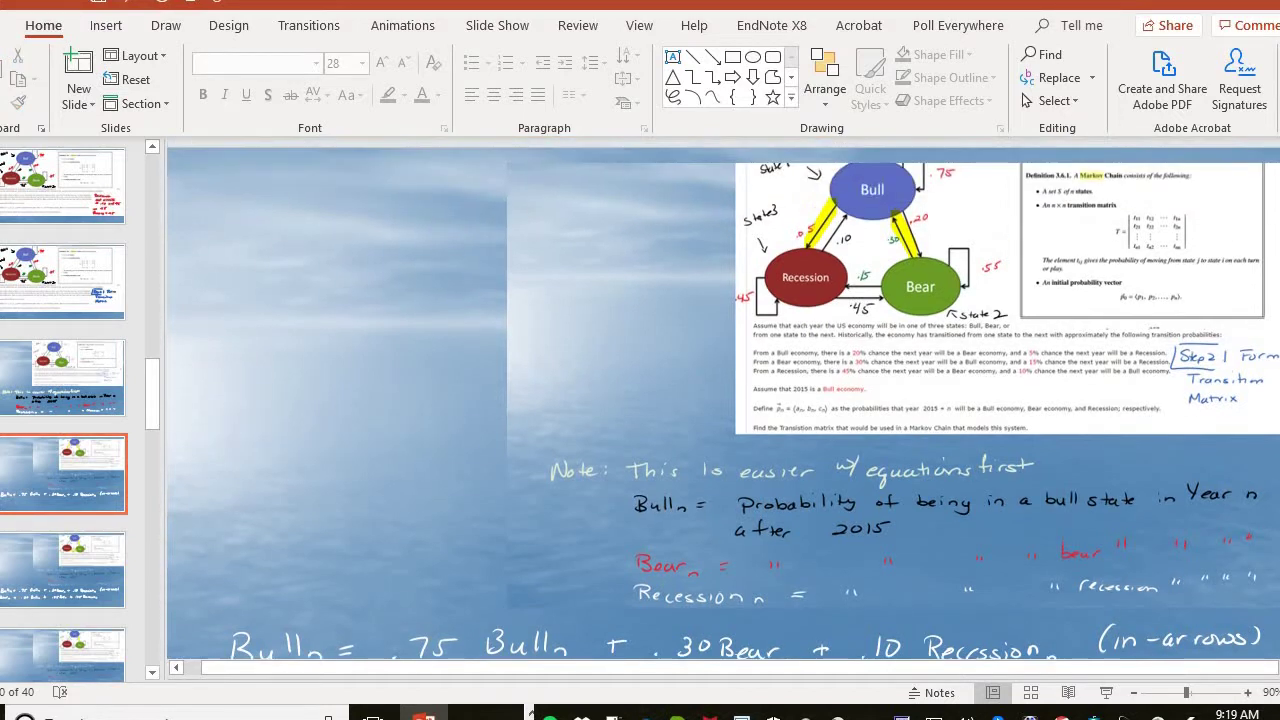
pyautogui.scroll(2, 723, 400)
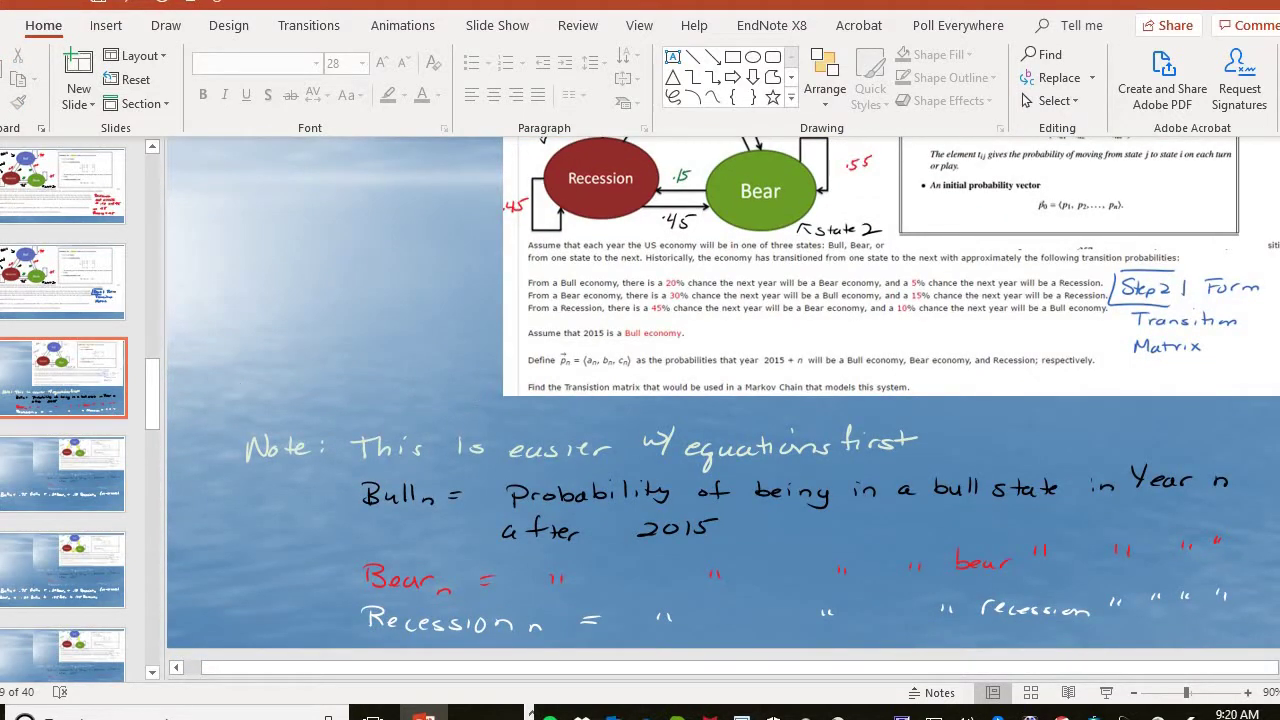
pyautogui.click(48, 463)
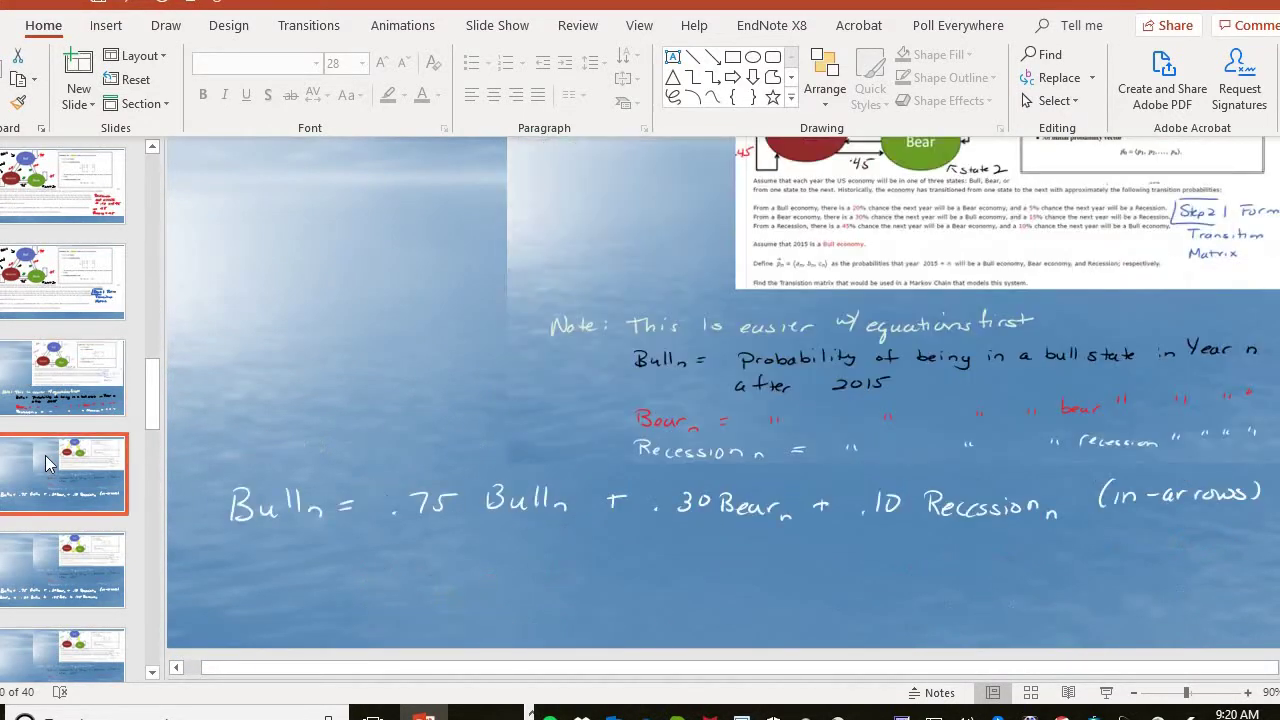
pyautogui.click(85, 303)
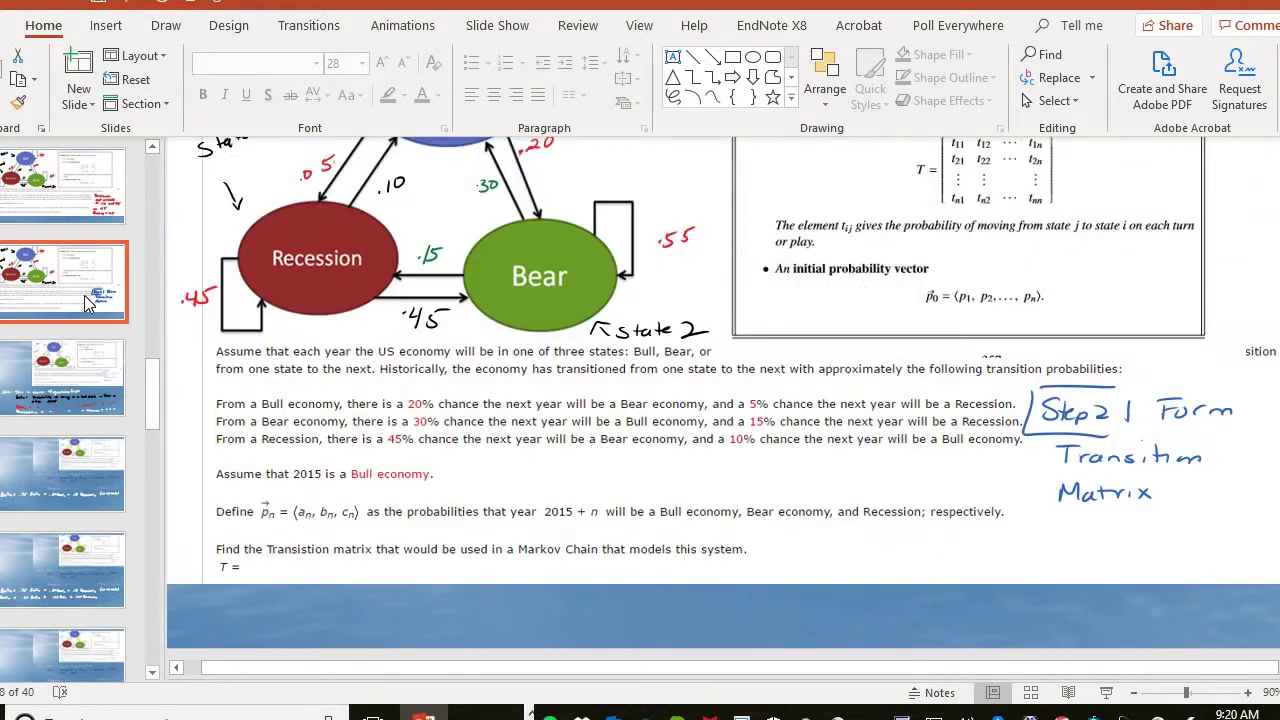
pyautogui.press('Down')
pyautogui.press('Down')
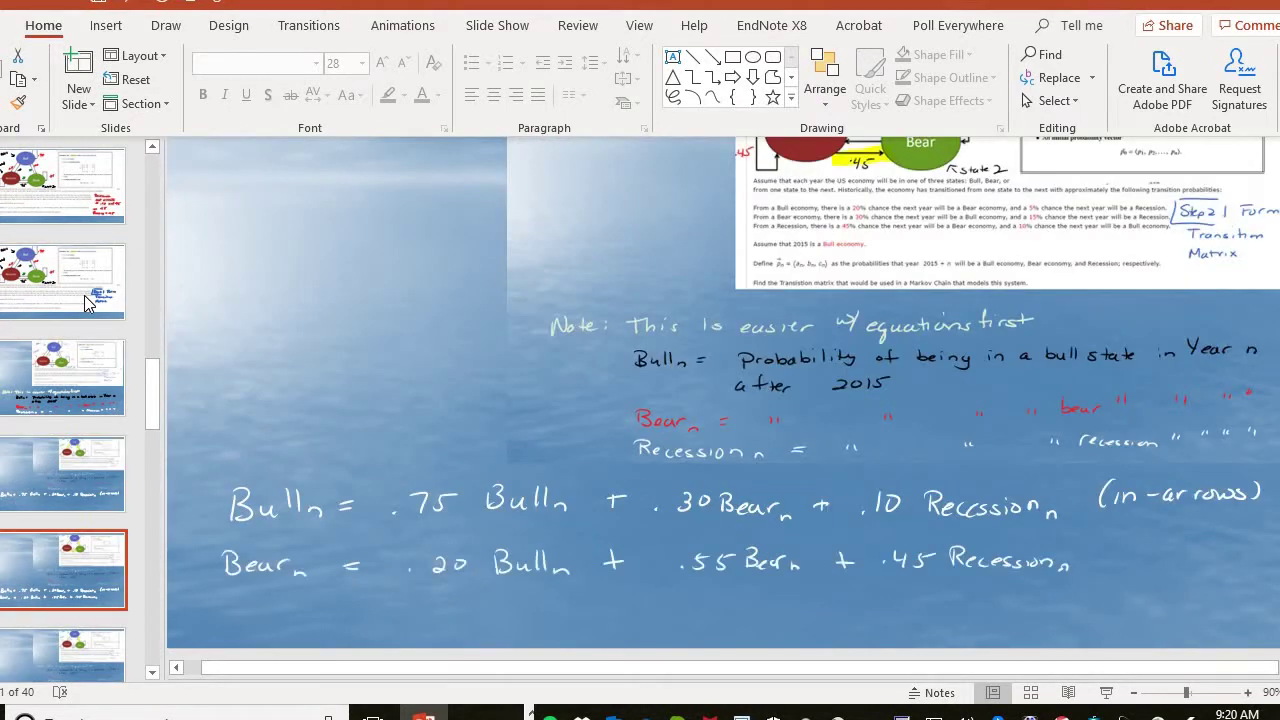
pyautogui.press('Down')
pyautogui.press('Up')
pyautogui.press('Up')
pyautogui.press('Up')
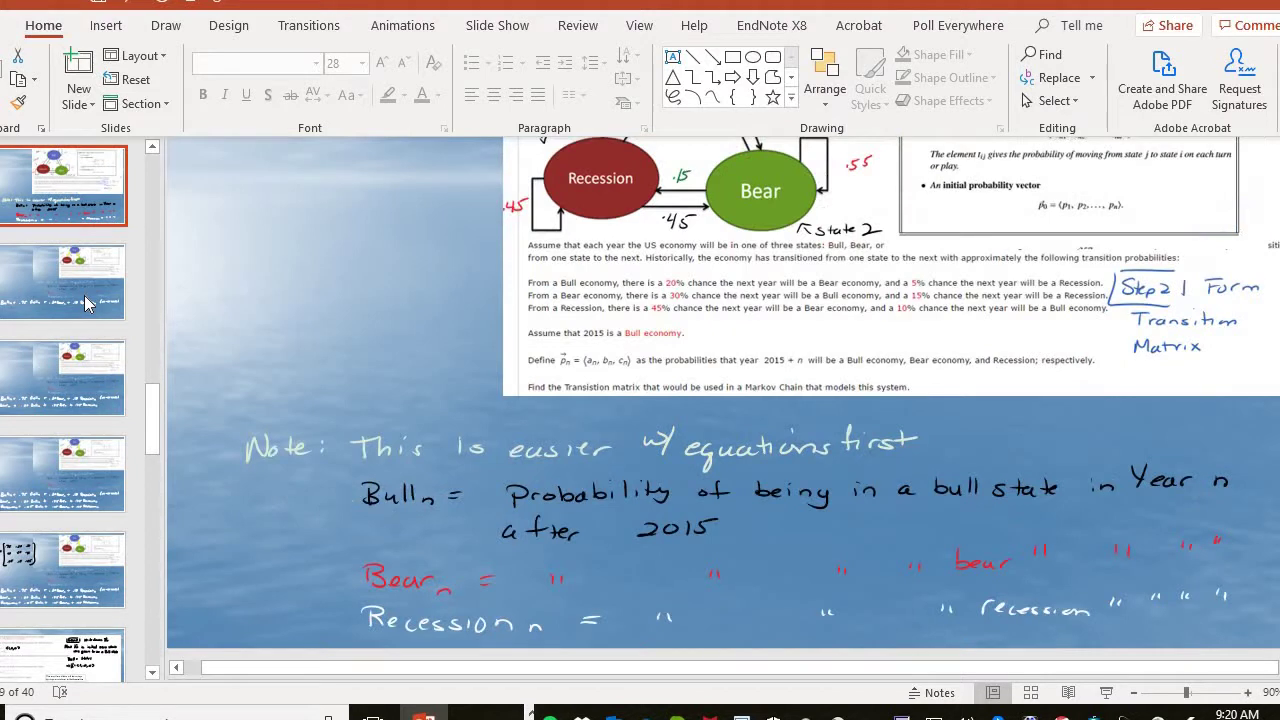
pyautogui.press('Down')
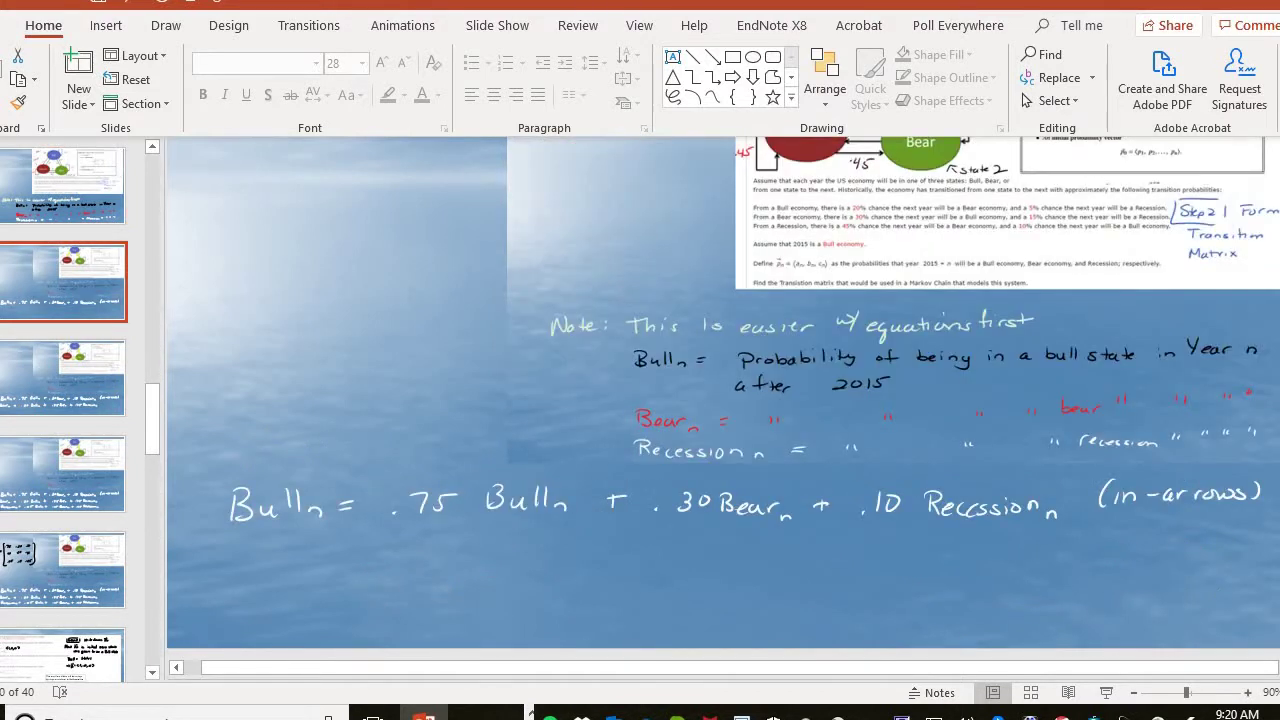
pyautogui.scroll(3, 720, 400)
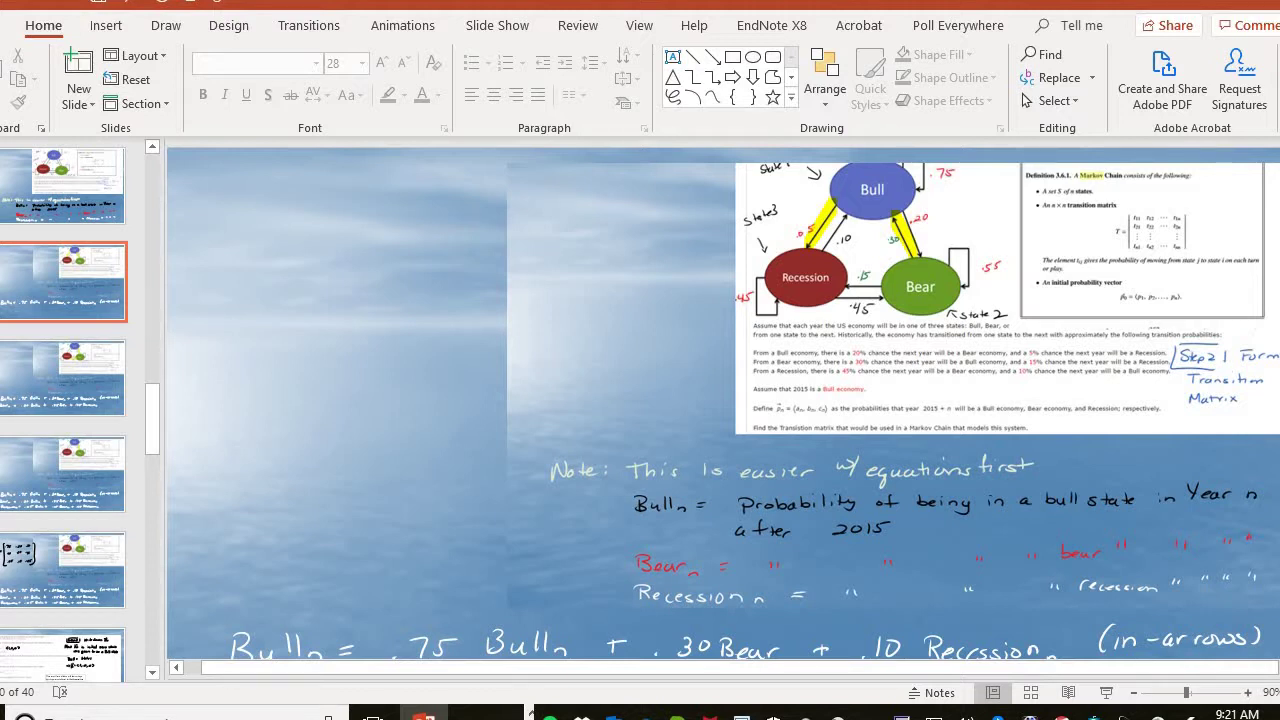
# Open slide 11 with the Bear_n = .20 Bull_n + .55 Bear_n + .45 Recession_n equation
pyautogui.scroll(-3, 723, 400)
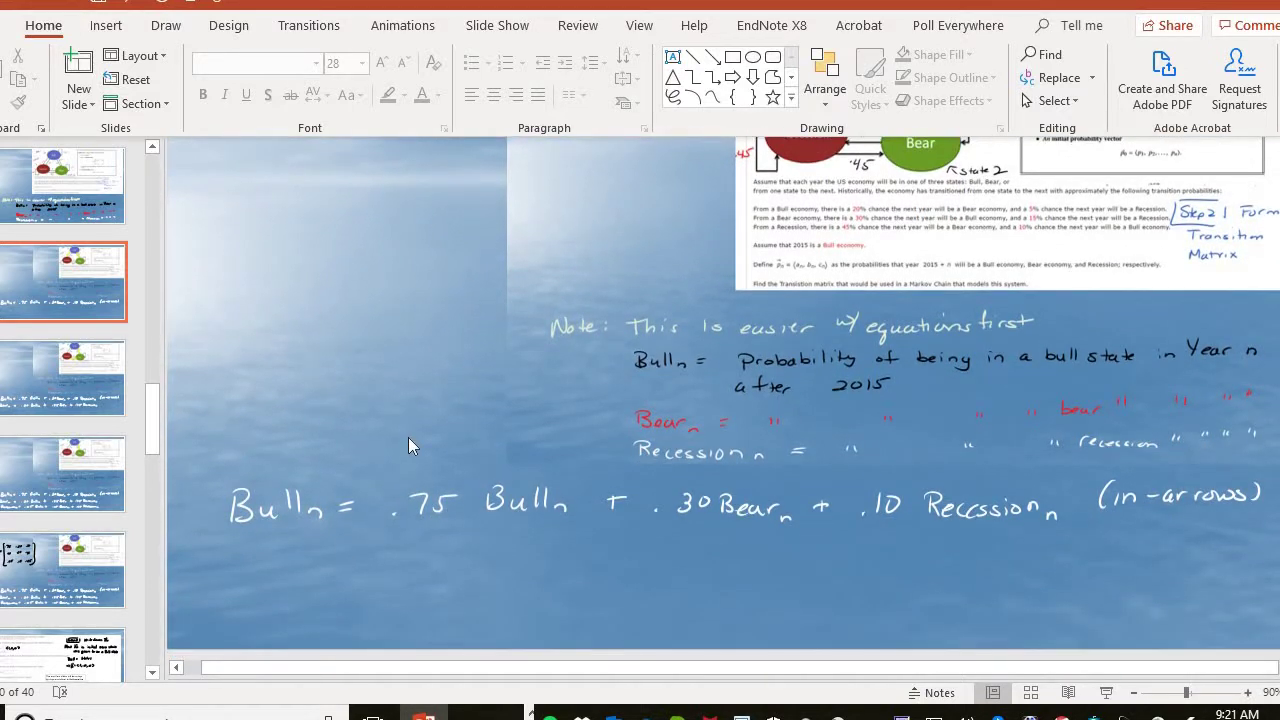
pyautogui.click(35, 363)
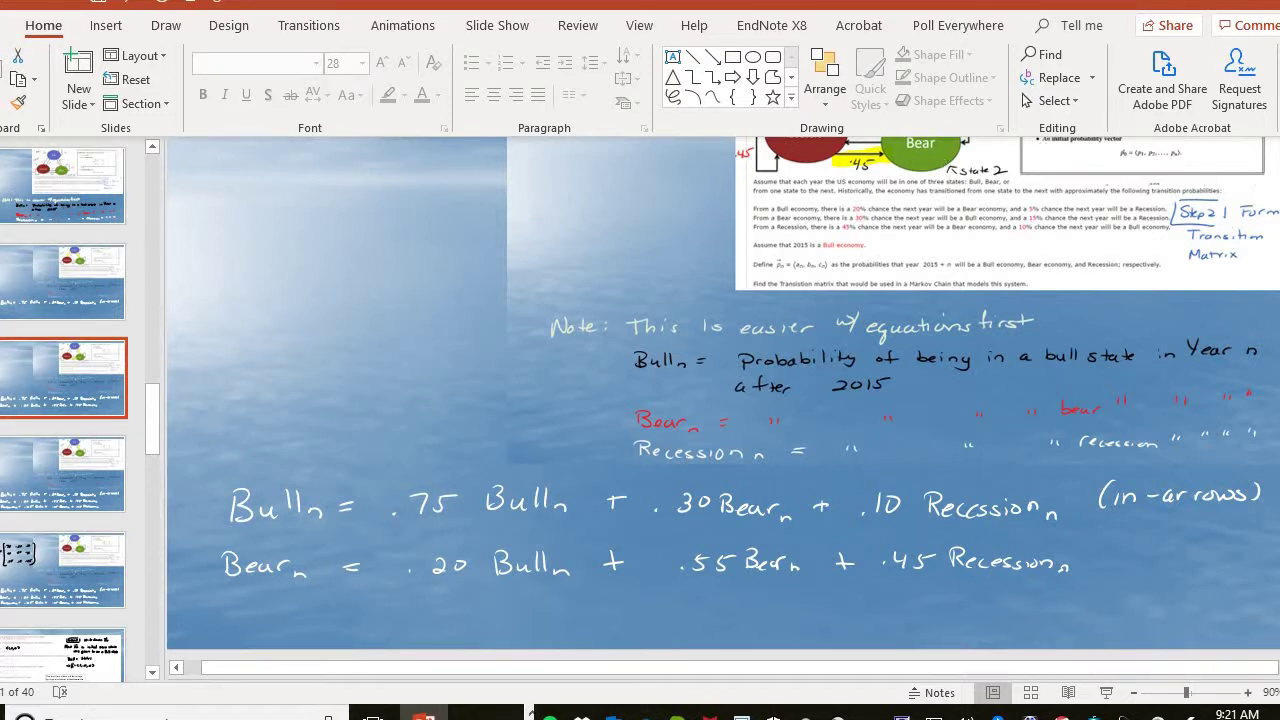
# Zoom to 110% and center the view on the Bull/Bear/Recession diagram
pyautogui.scroll(3, 723, 398)
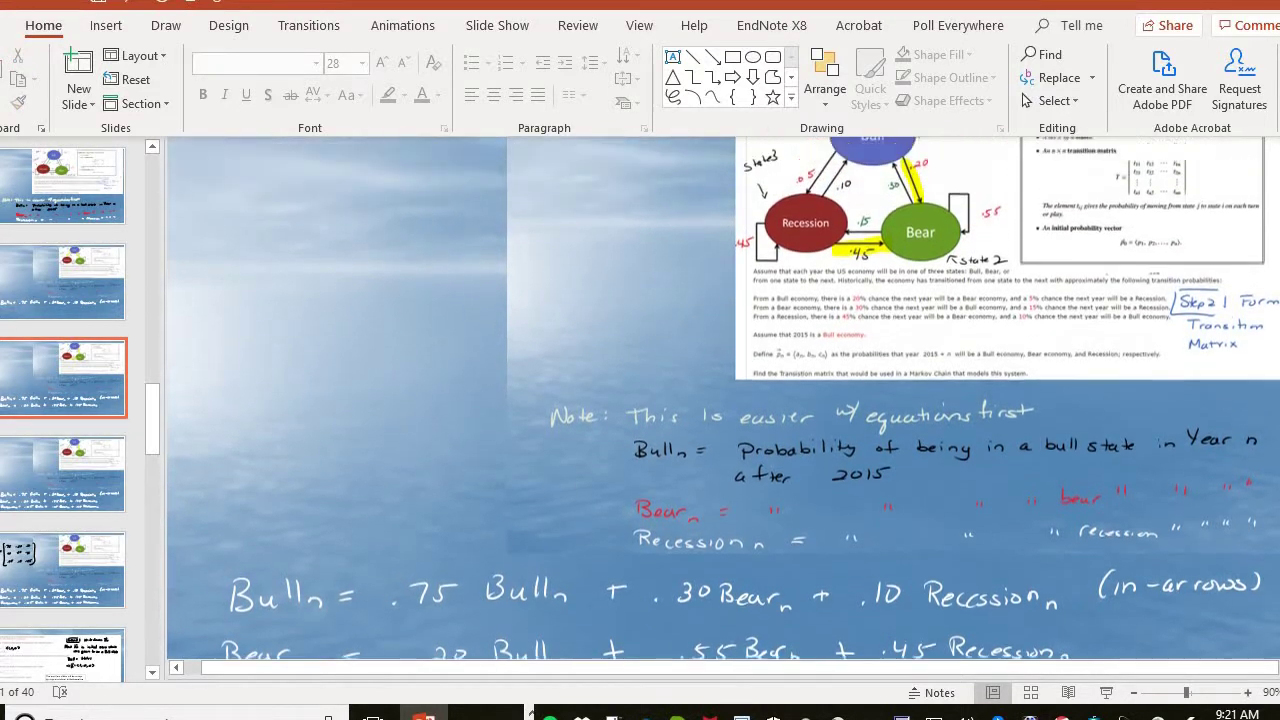
pyautogui.scroll(2, 723, 398)
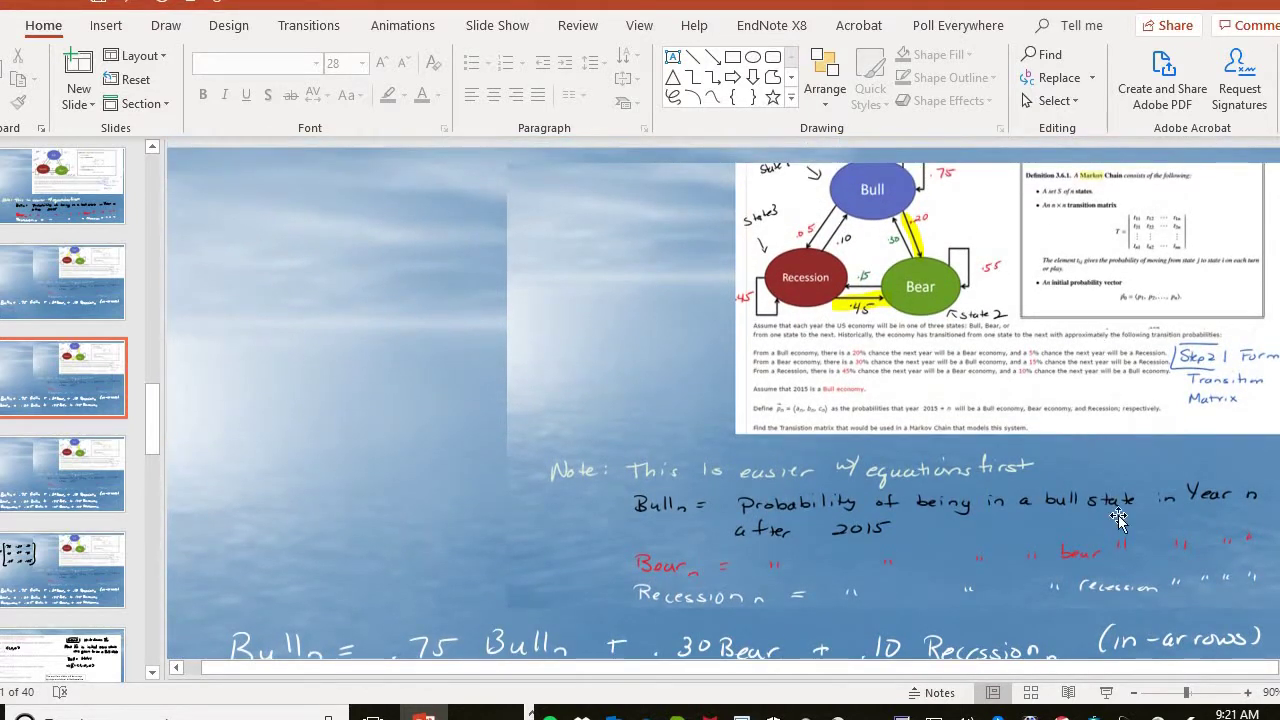
pyautogui.click(1247, 692)
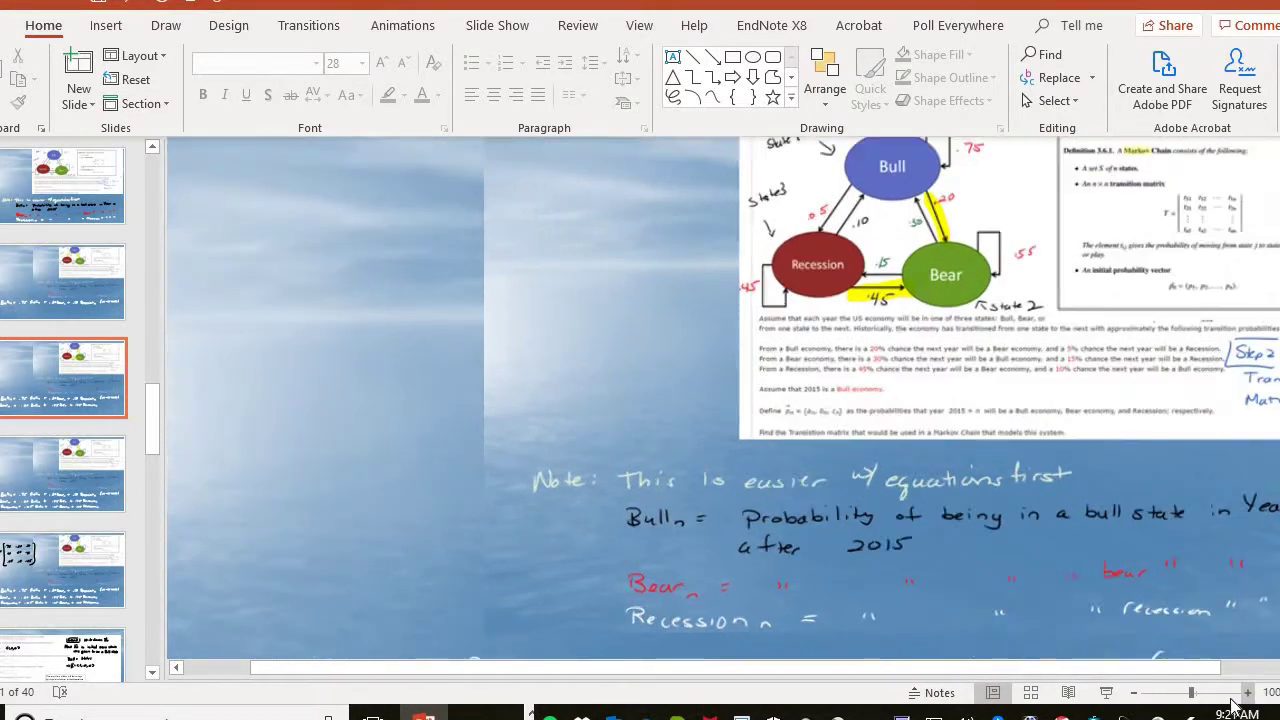
pyautogui.click(1247, 692)
pyautogui.moveTo(1176, 668); pyautogui.dragTo(1264, 668)
pyautogui.scroll(2, 724, 398)
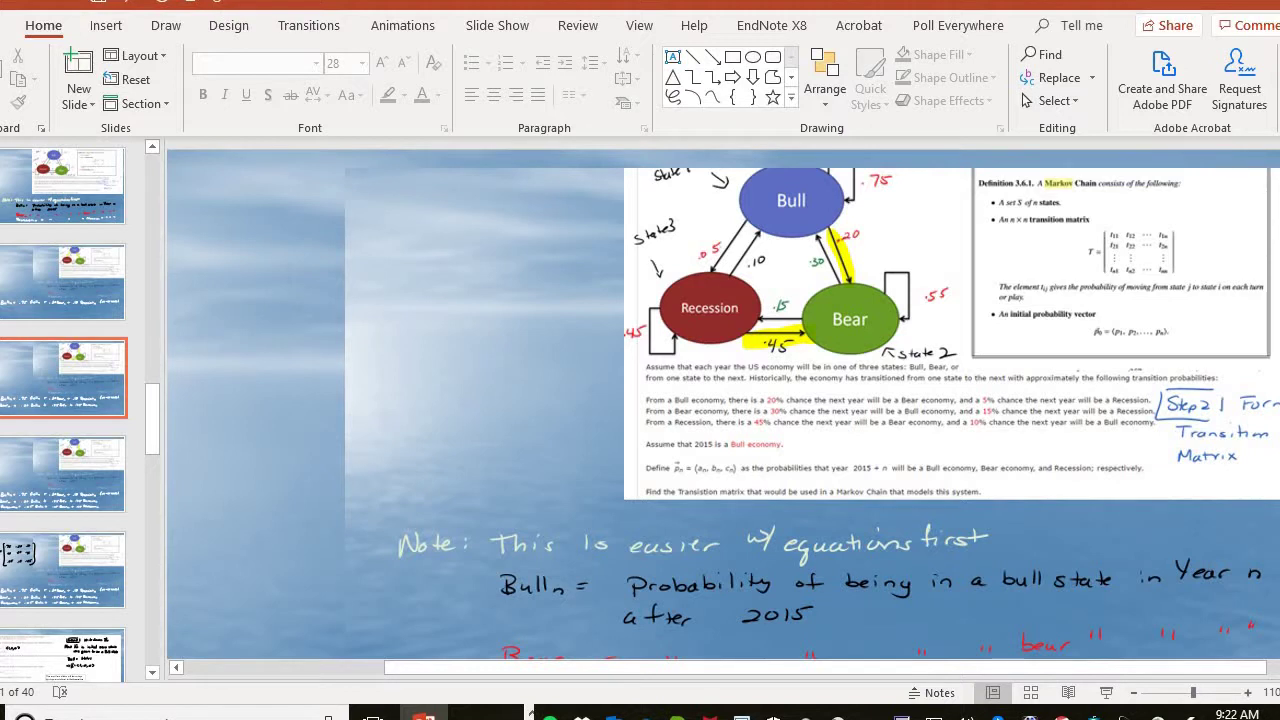
# Display the slide adding Recession_n = .05 Bull_n + .15 Bear_n + .45 Recession_n
pyautogui.click(88, 490)
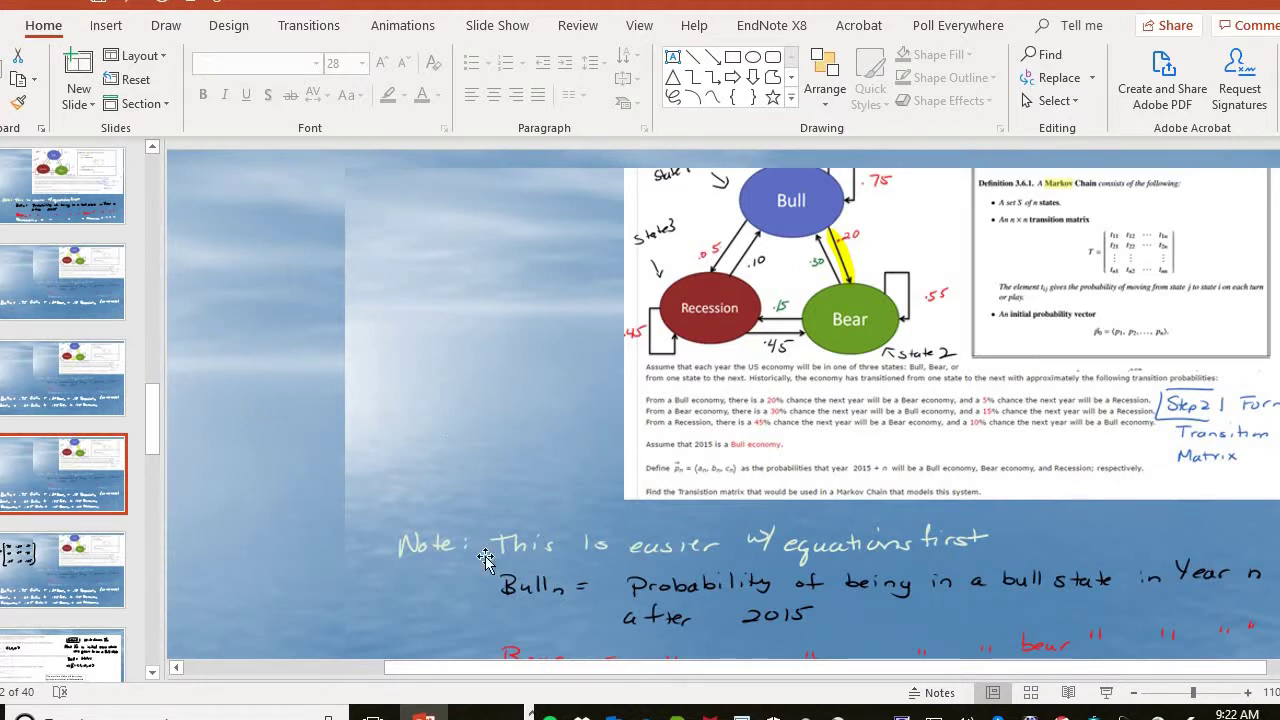
pyautogui.scroll(-3, 1130, 596)
pyautogui.scroll(-6, 722, 398)
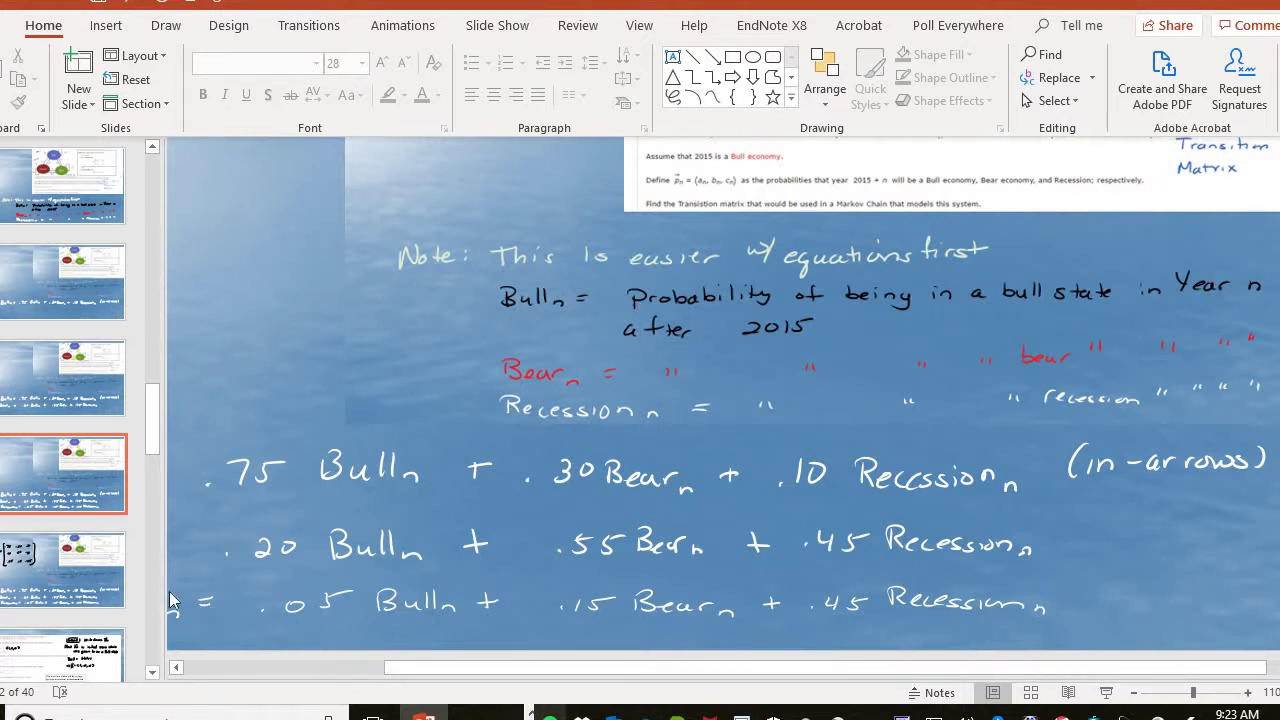
# Advance to the questions slide showing Bull = state 1, so p0 = <1, 0, 0>
pyautogui.click(110, 588)
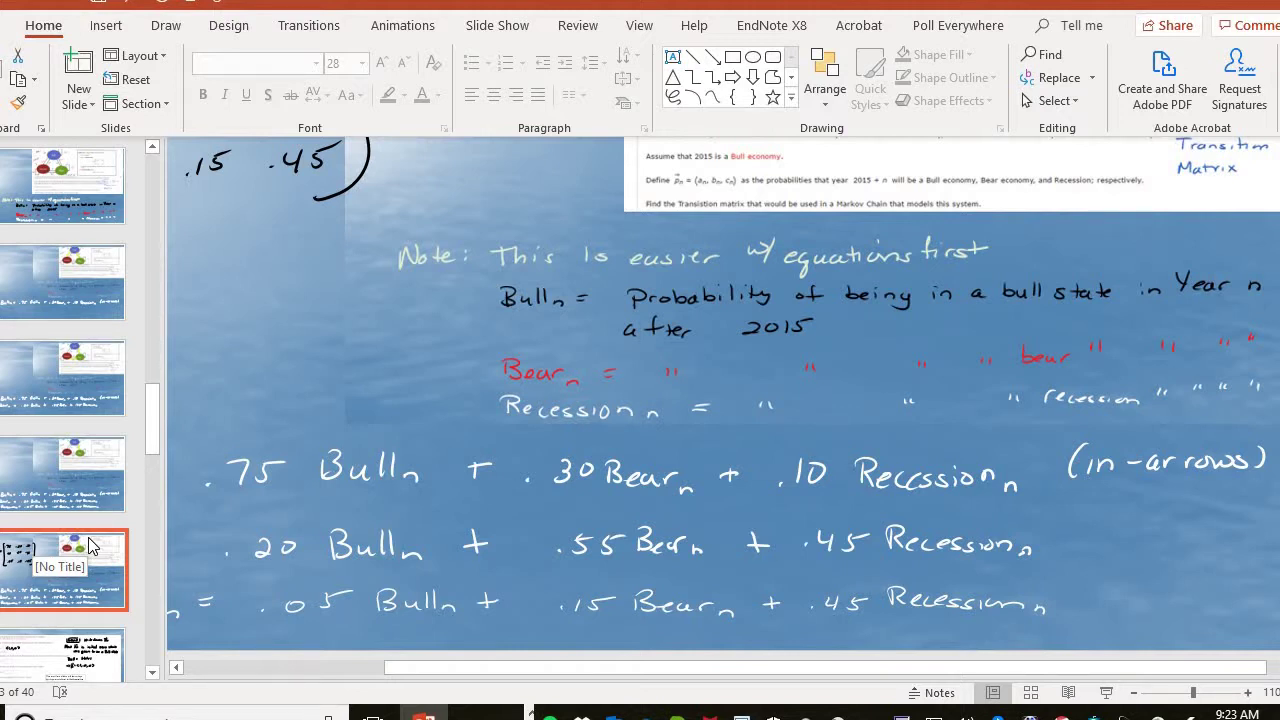
pyautogui.press('Down')
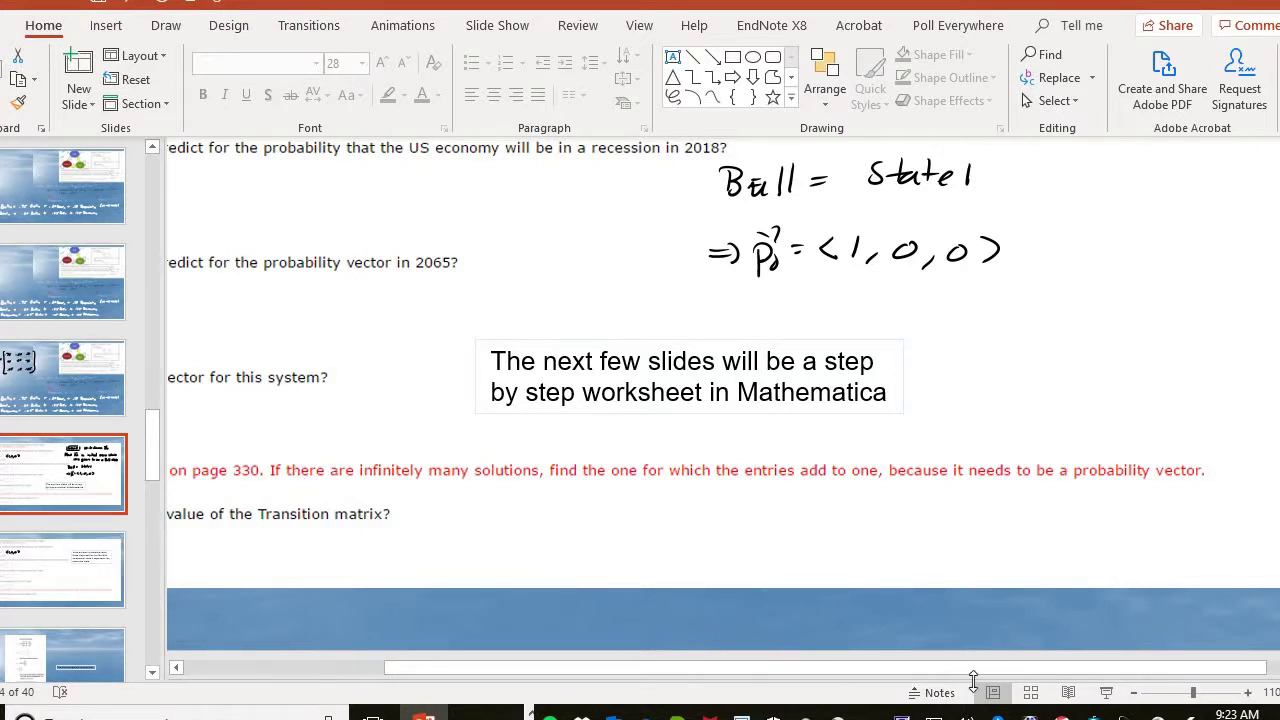
# Zoom out to 80%, then return to the slide with handwritten transition matrix T
pyautogui.click(1133, 700)
pyautogui.click(1133, 700)
pyautogui.click(1133, 700)
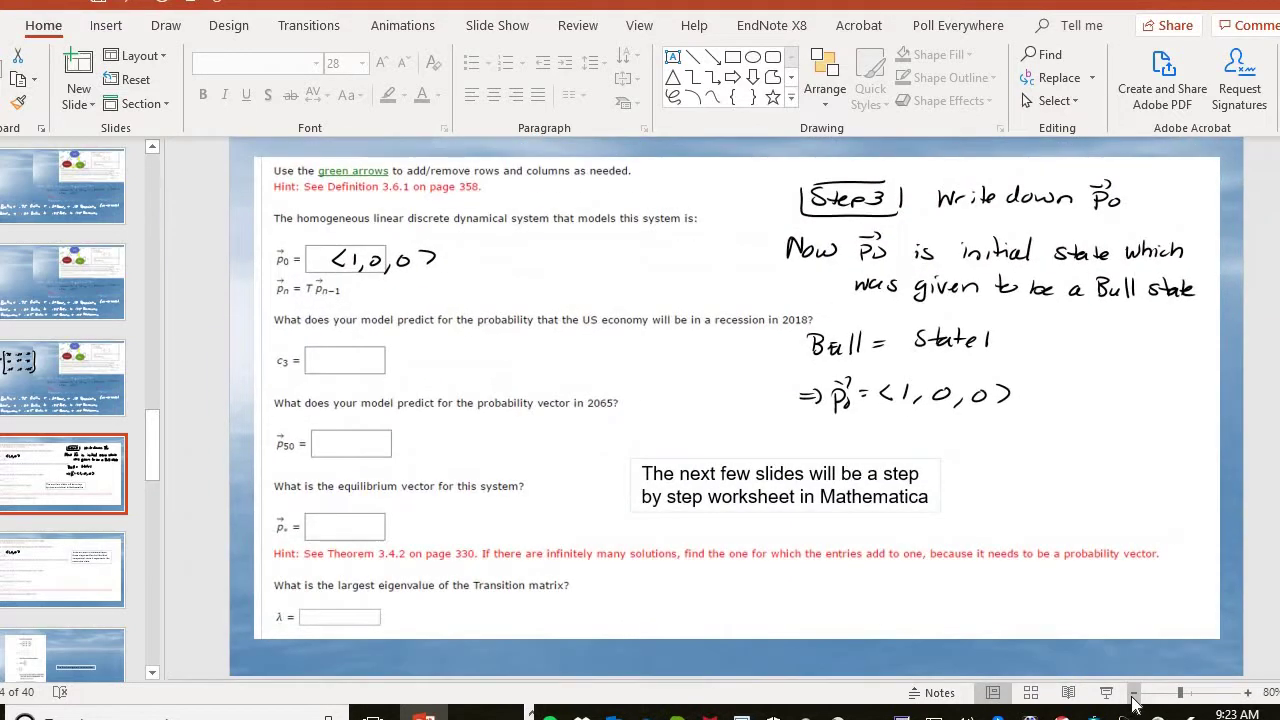
pyautogui.click(80, 405)
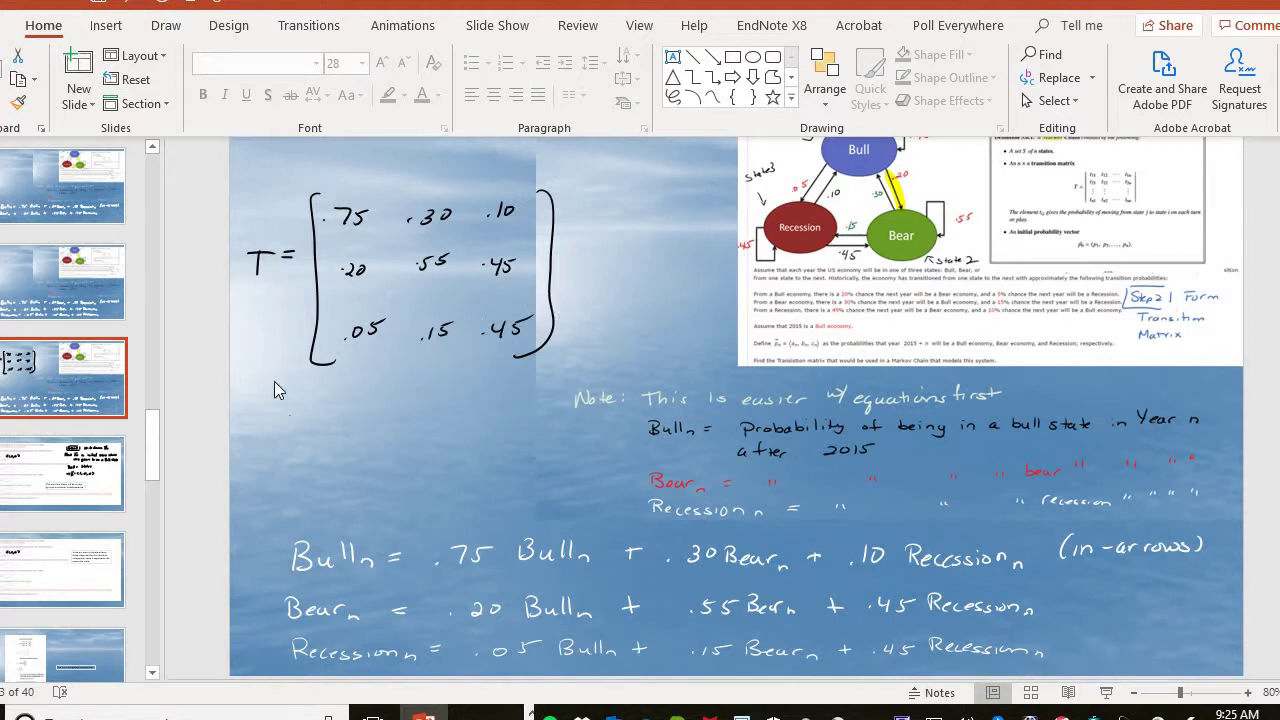
# Return to the 'Step 3 Write down p0' slide showing p0 = <1, 0, 0>
pyautogui.click(88, 484)
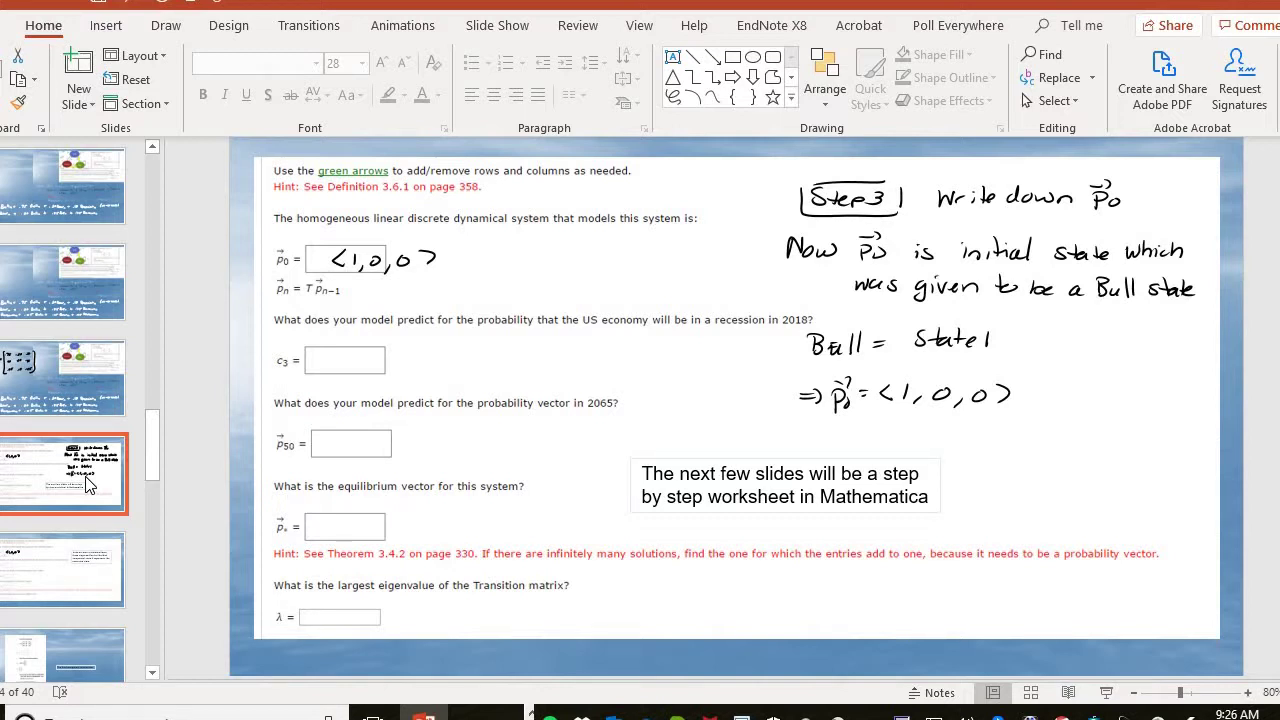
# Step forward to slide 16 showing p[3] = <0.564375, 0.321375, 0.11425>
pyautogui.press('Down')
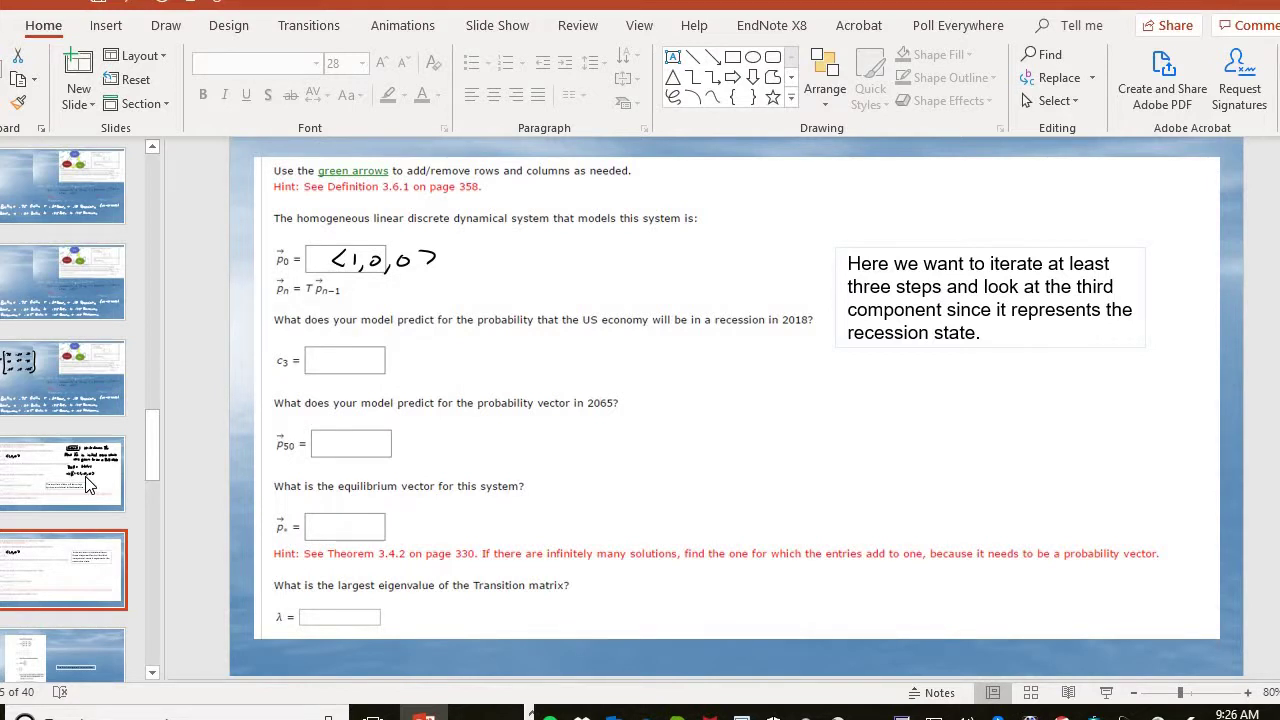
pyautogui.click(85, 483)
pyautogui.press('Down')
pyautogui.press('Down')
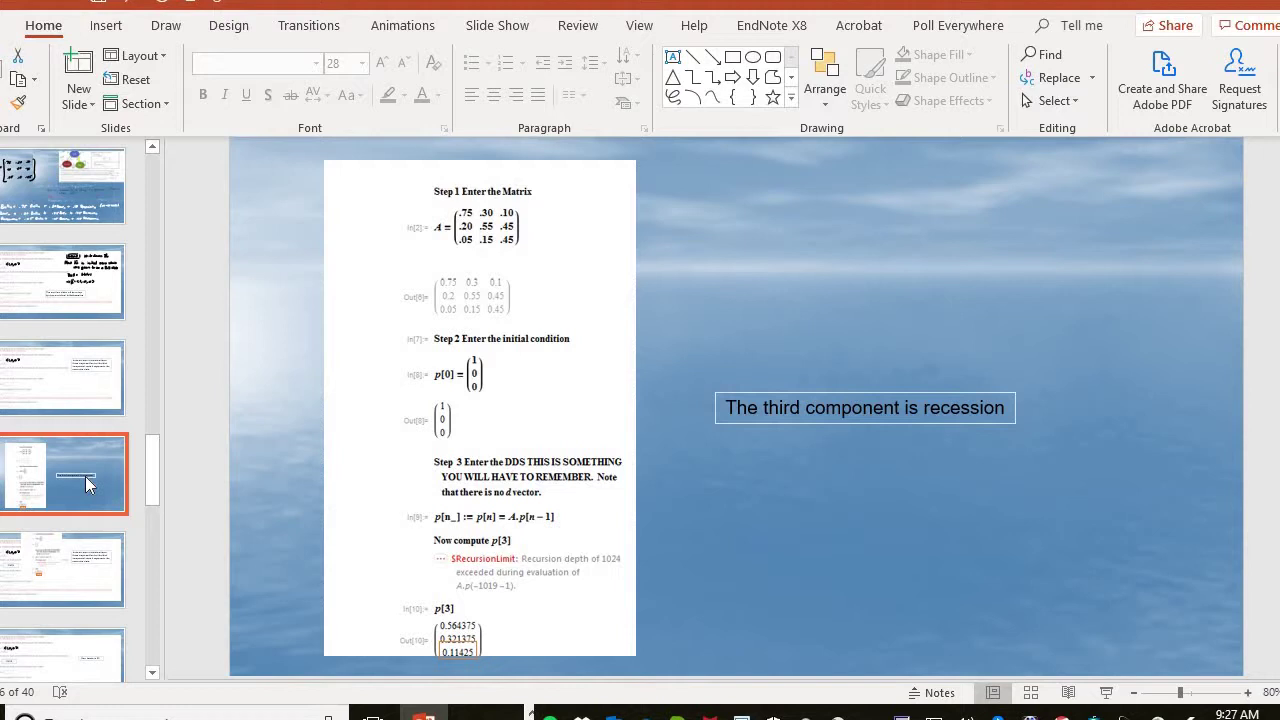
# Advance to slide 18 with c3 = .11425 and the 'Now iterate to 50' note
pyautogui.press('Down')
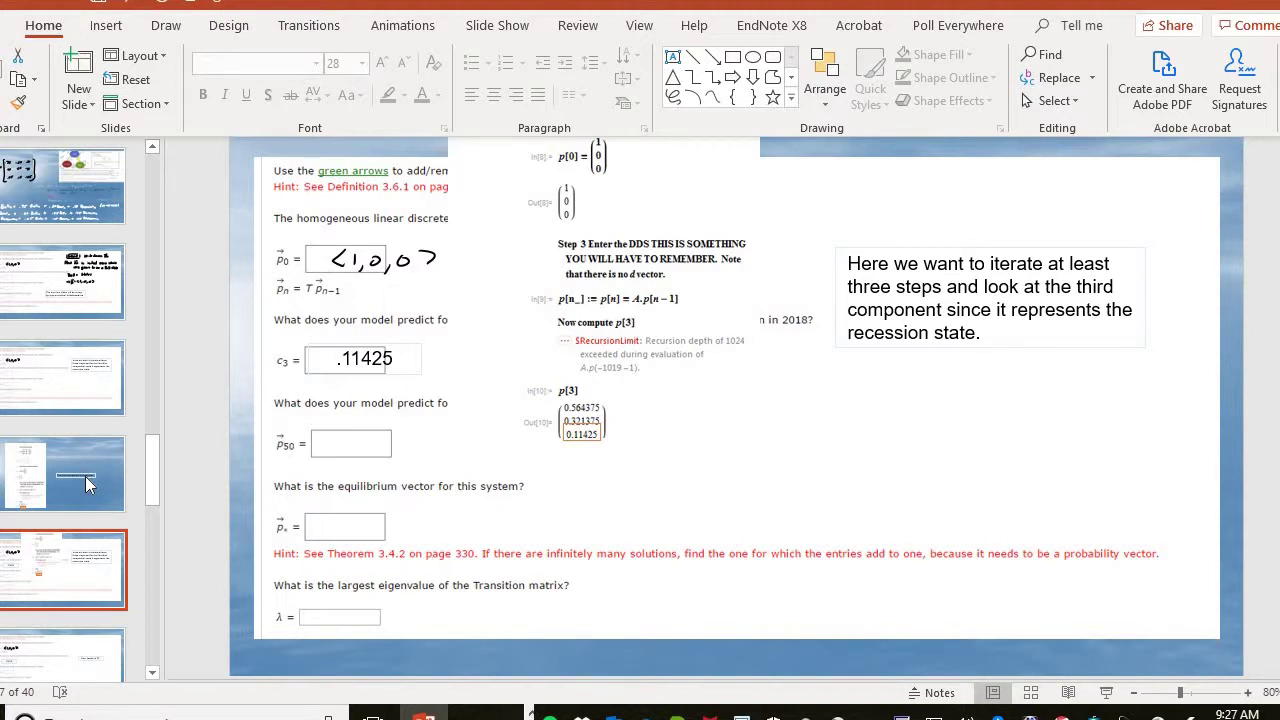
pyautogui.press('pagedown')
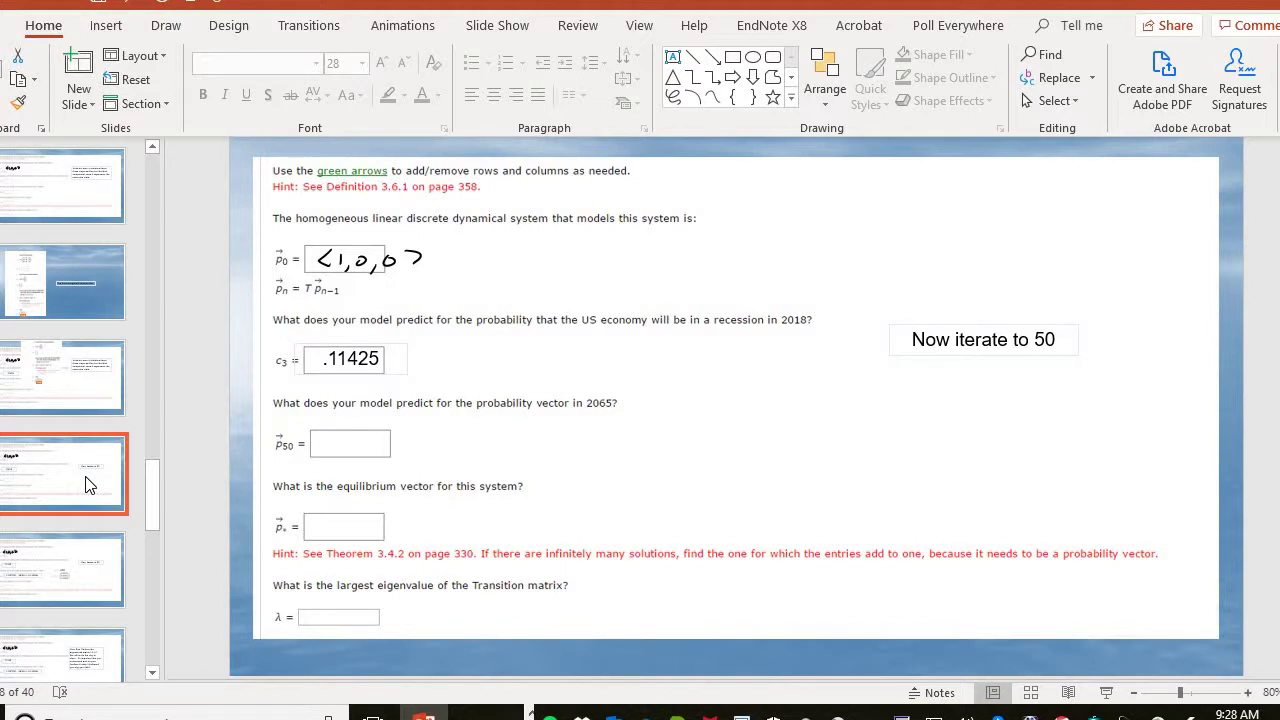
# Advance past p50 = <.493141, .363014, 0.14386> to the row reduce I-A | 0 slide
pyautogui.press('Down')
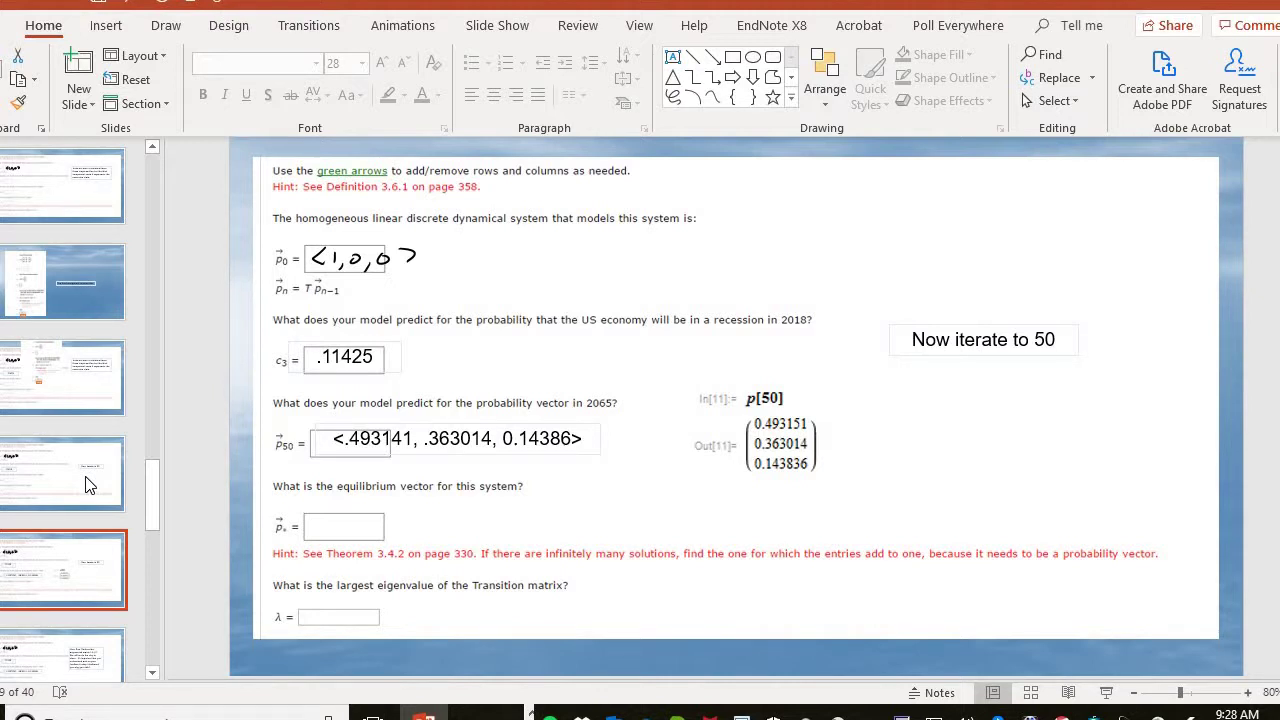
pyautogui.scroll(-2, 86, 485)
pyautogui.click(86, 485)
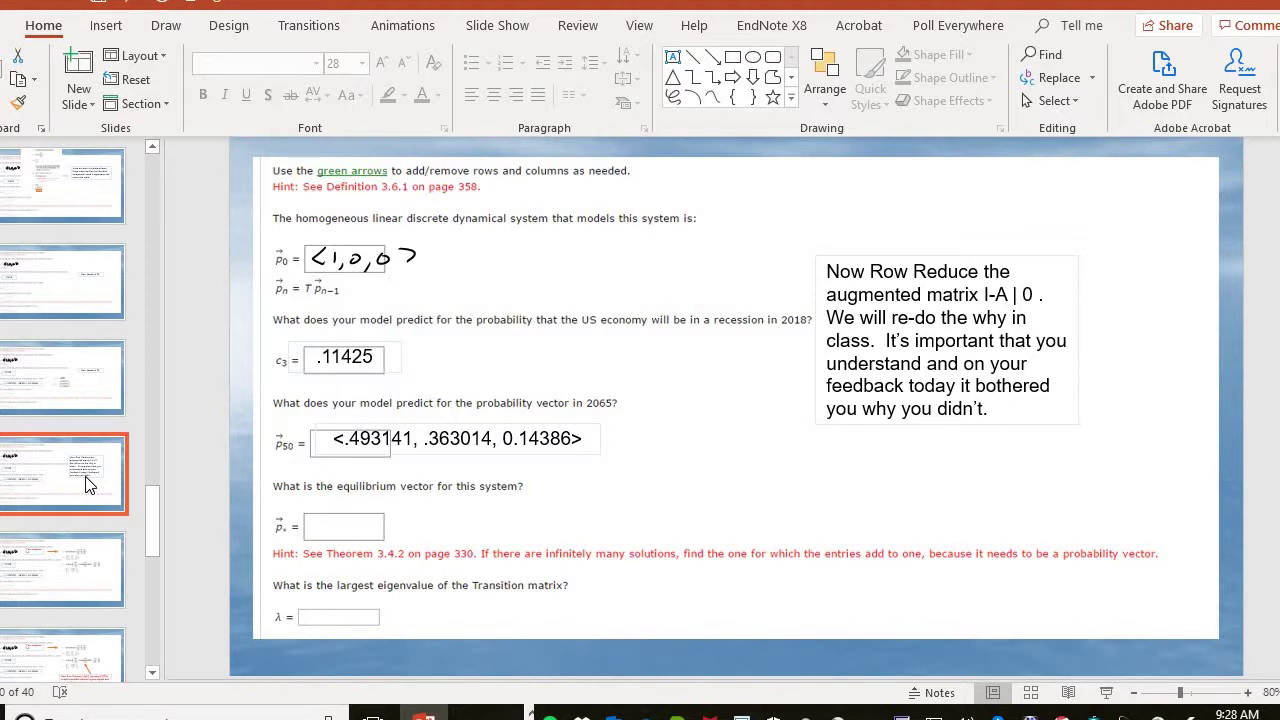
# Return to the 'Now iterate to 50' worksheet slide showing c3 = .11425, with p50 still empty
pyautogui.press('Down')
pyautogui.press('Up')
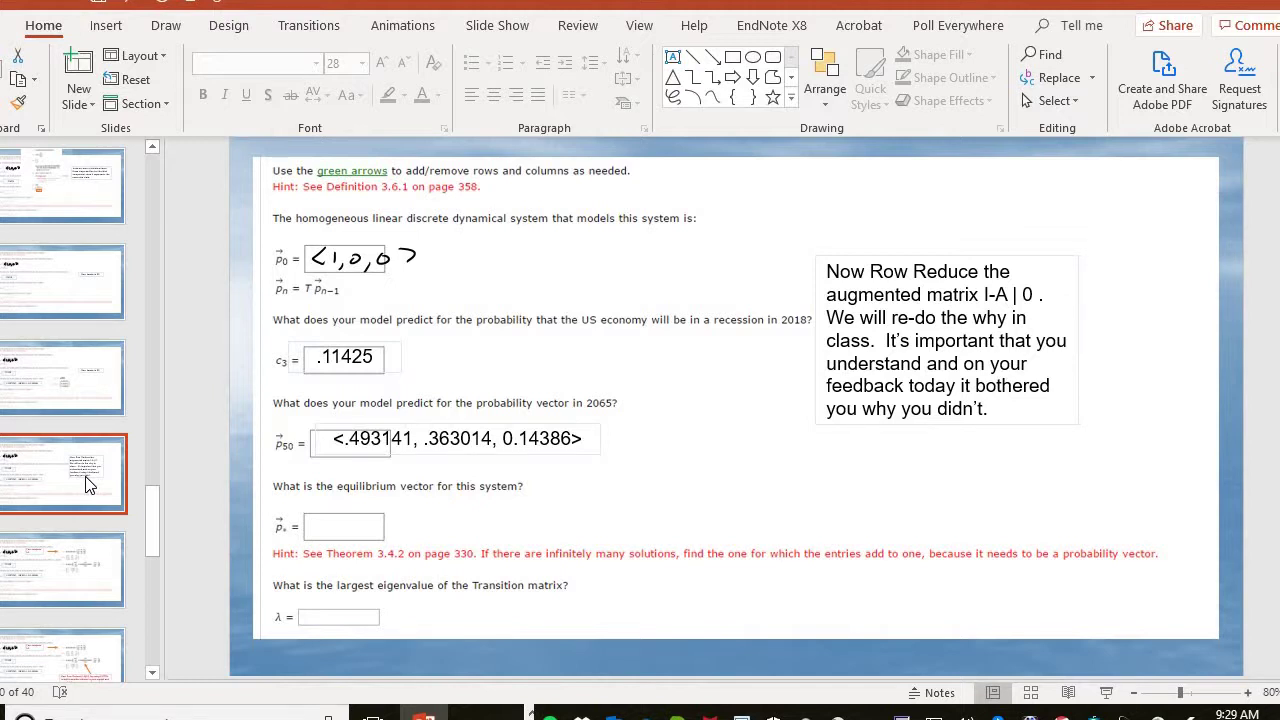
pyautogui.press('Up')
pyautogui.press('Up')
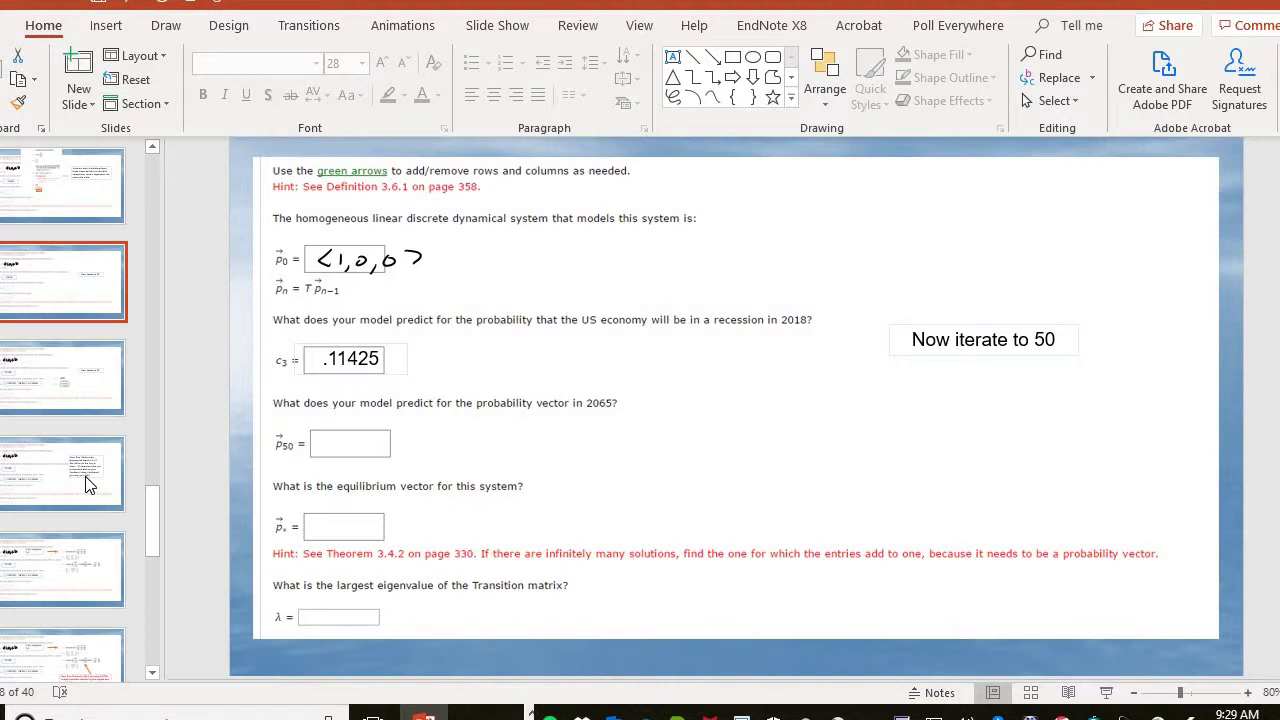
# Zoom the slide view to 100% and advance to the slide giving a*-3.42587c*=0 and b*-2.52381c*=0
pyautogui.press('Down')
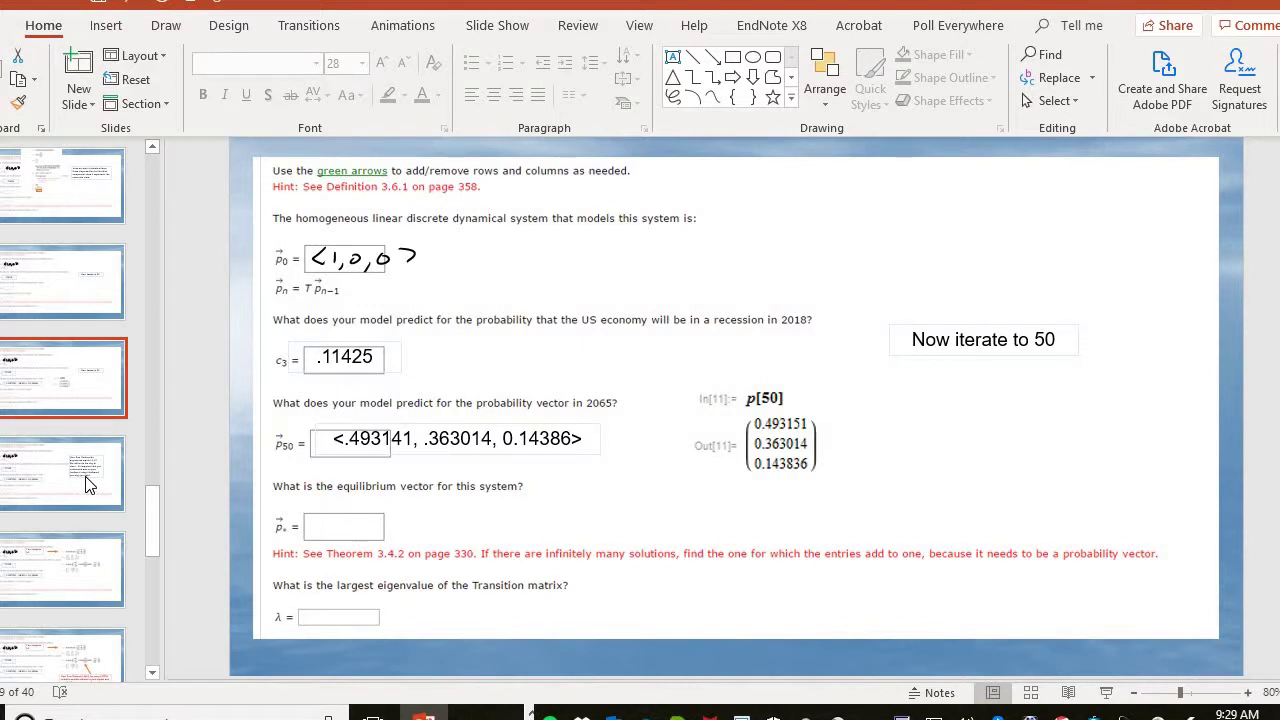
pyautogui.click(85, 484)
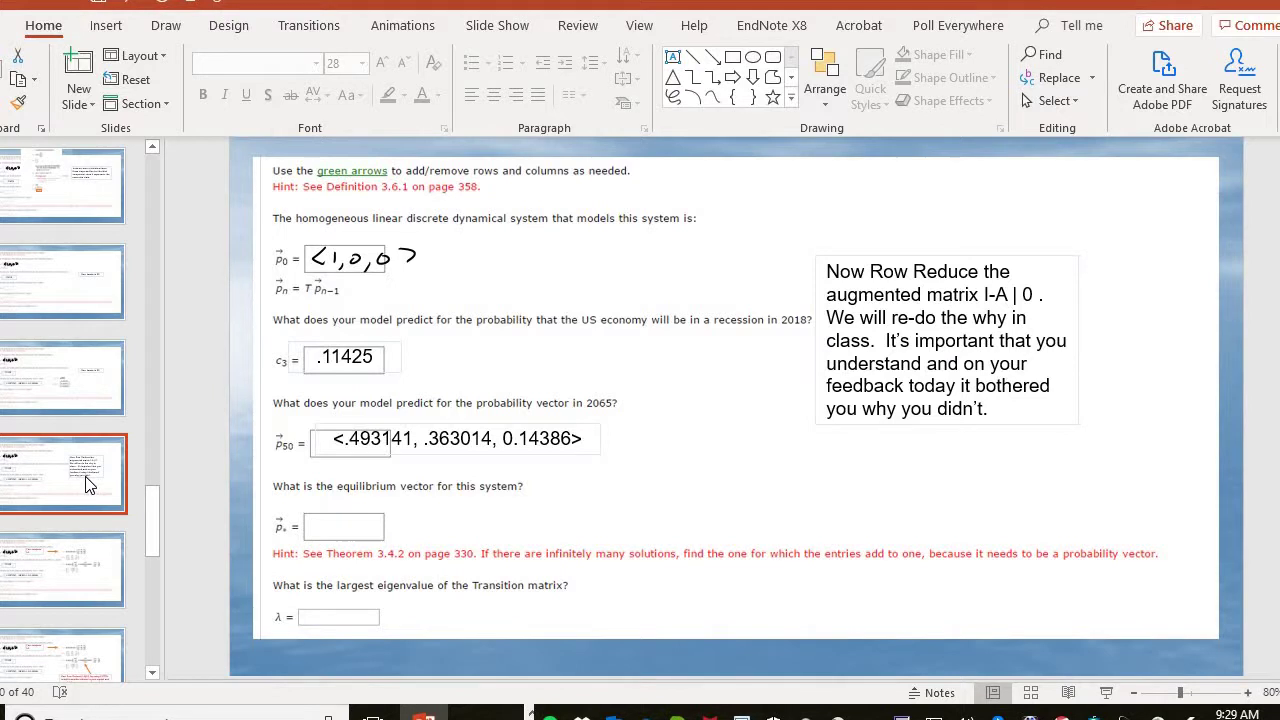
pyautogui.press('Down')
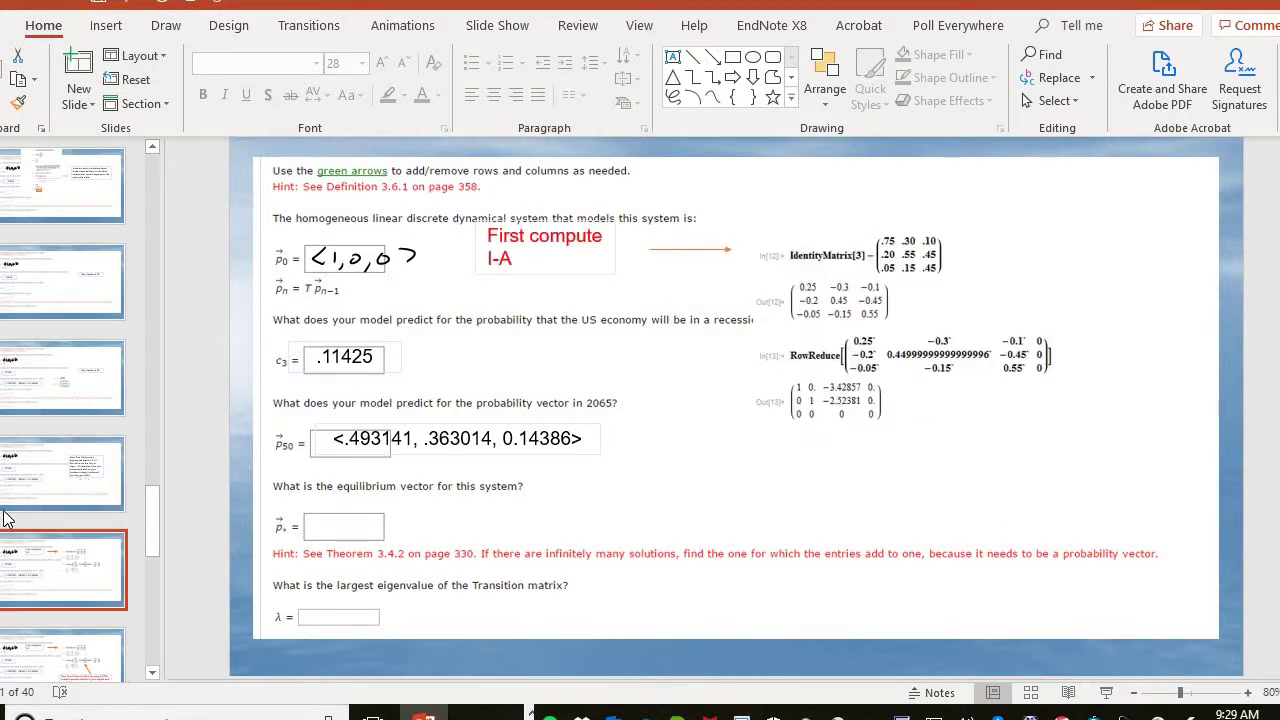
pyautogui.click(1247, 693)
pyautogui.click(1247, 693)
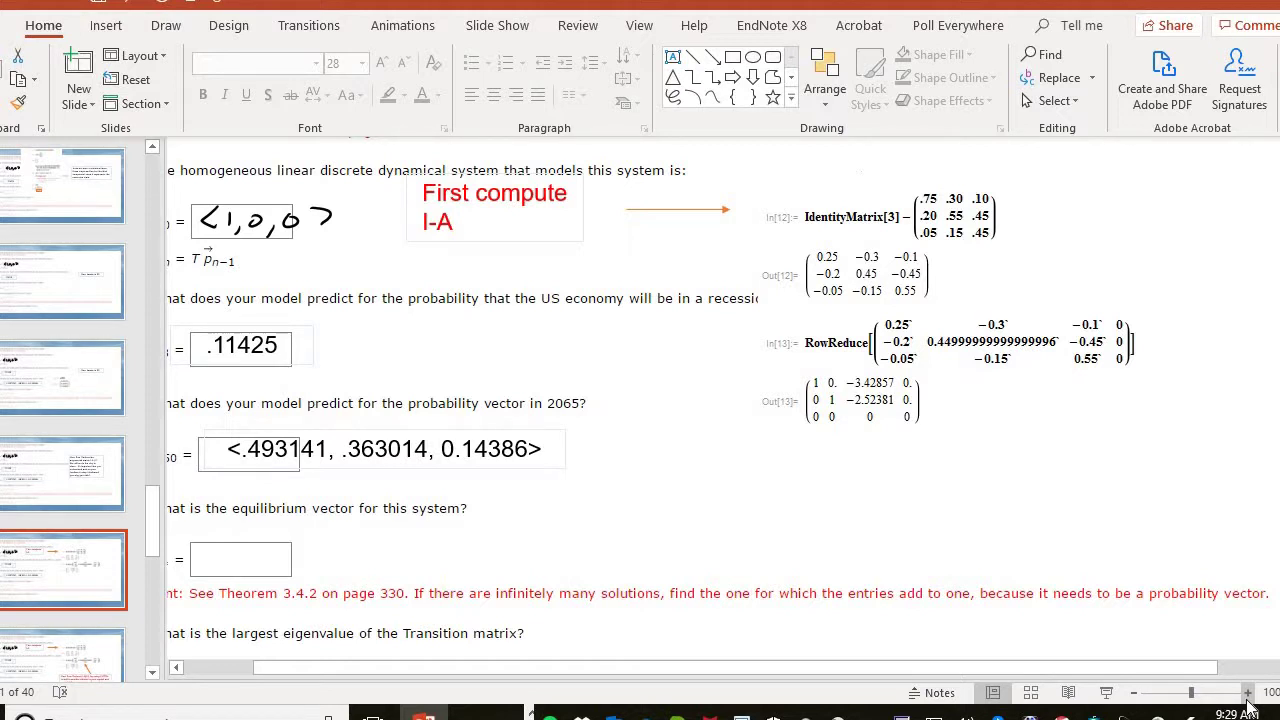
pyautogui.press('Down')
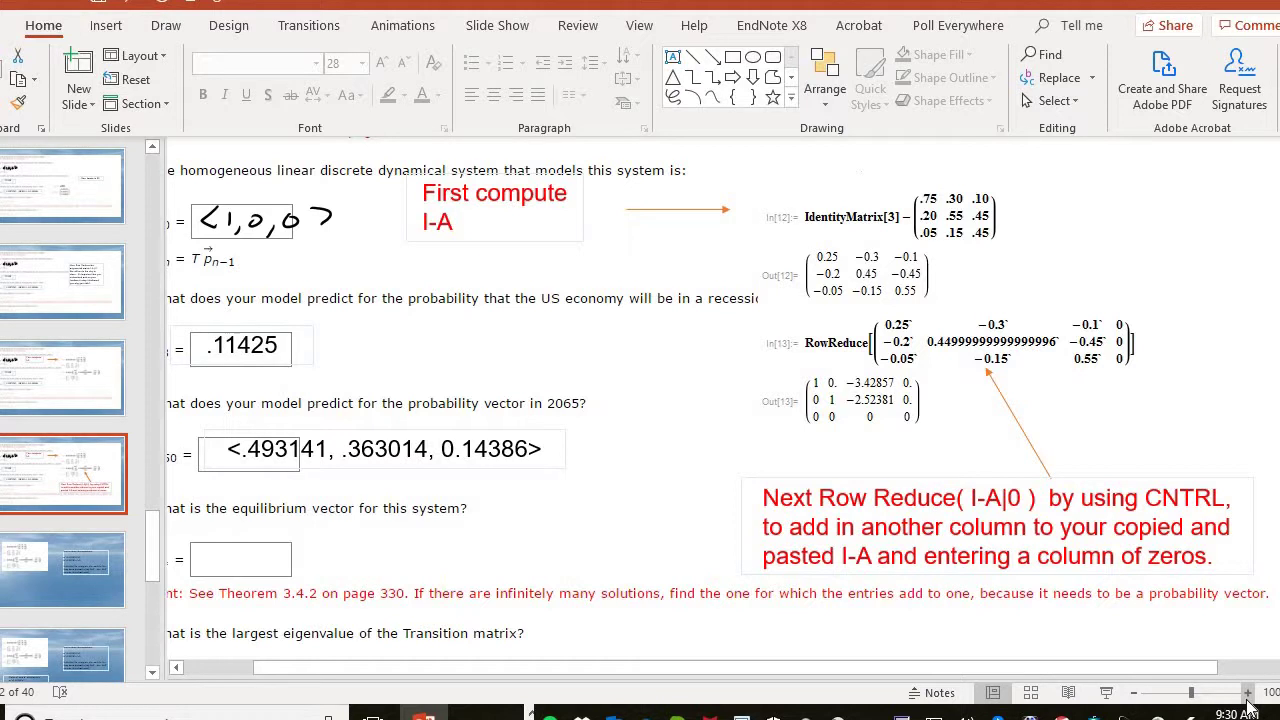
pyautogui.press('pagedown')
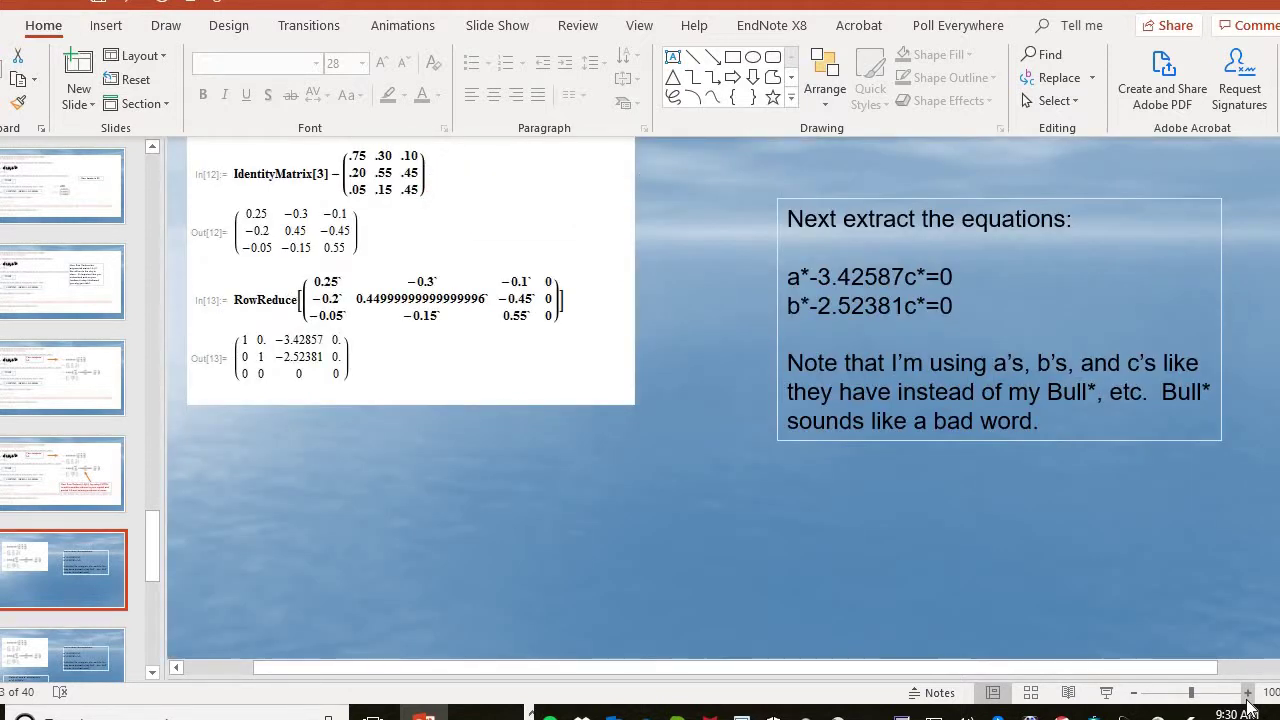
# Advance to the slide showing a*=3.42587c* and b*=2.52381c* with c* free
pyautogui.press('pageup')
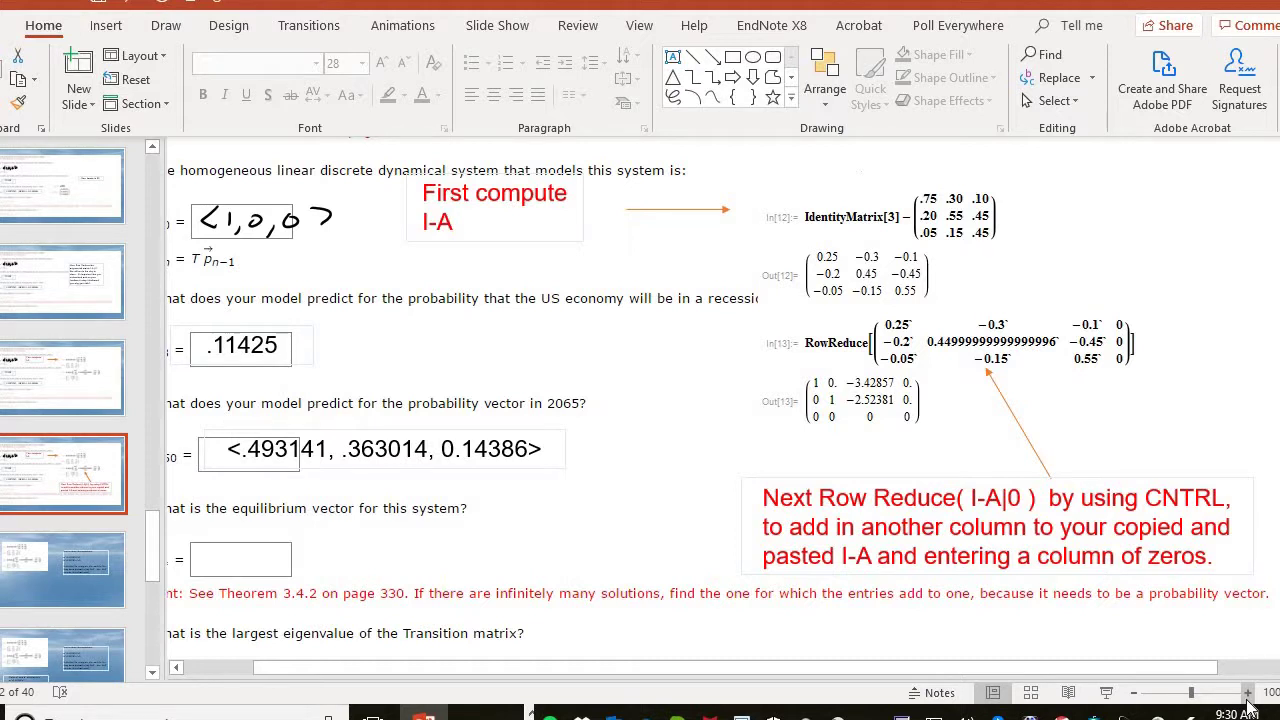
pyautogui.press('pagedown')
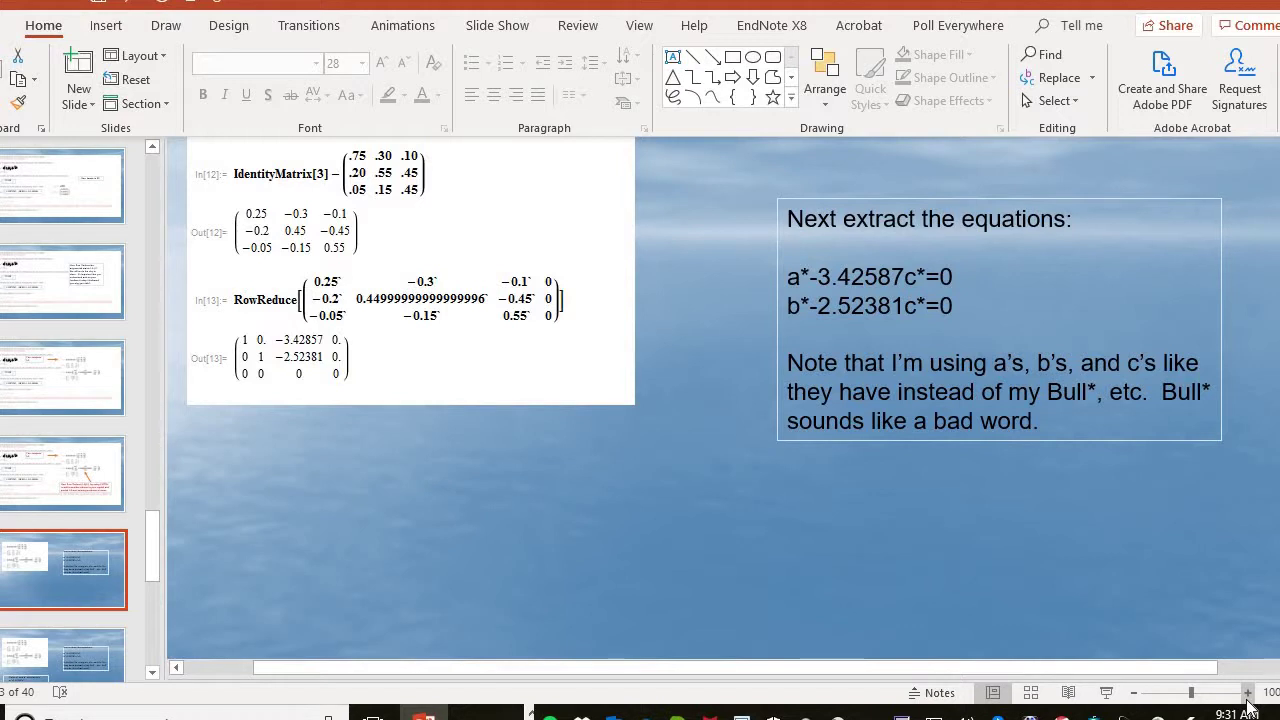
pyautogui.press('pagedown')
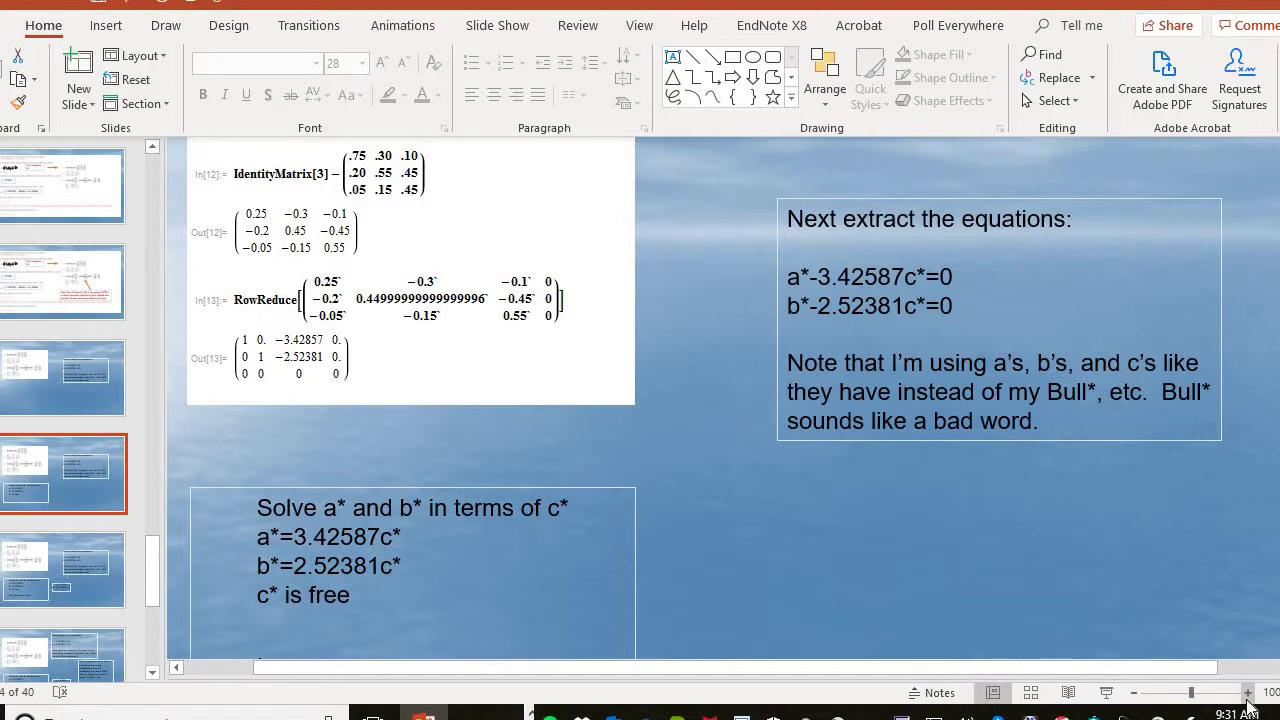
# Step through the p* vector-form slide to the components-sum-to-1 slide, revealing c* = .143194
pyautogui.press('Down')
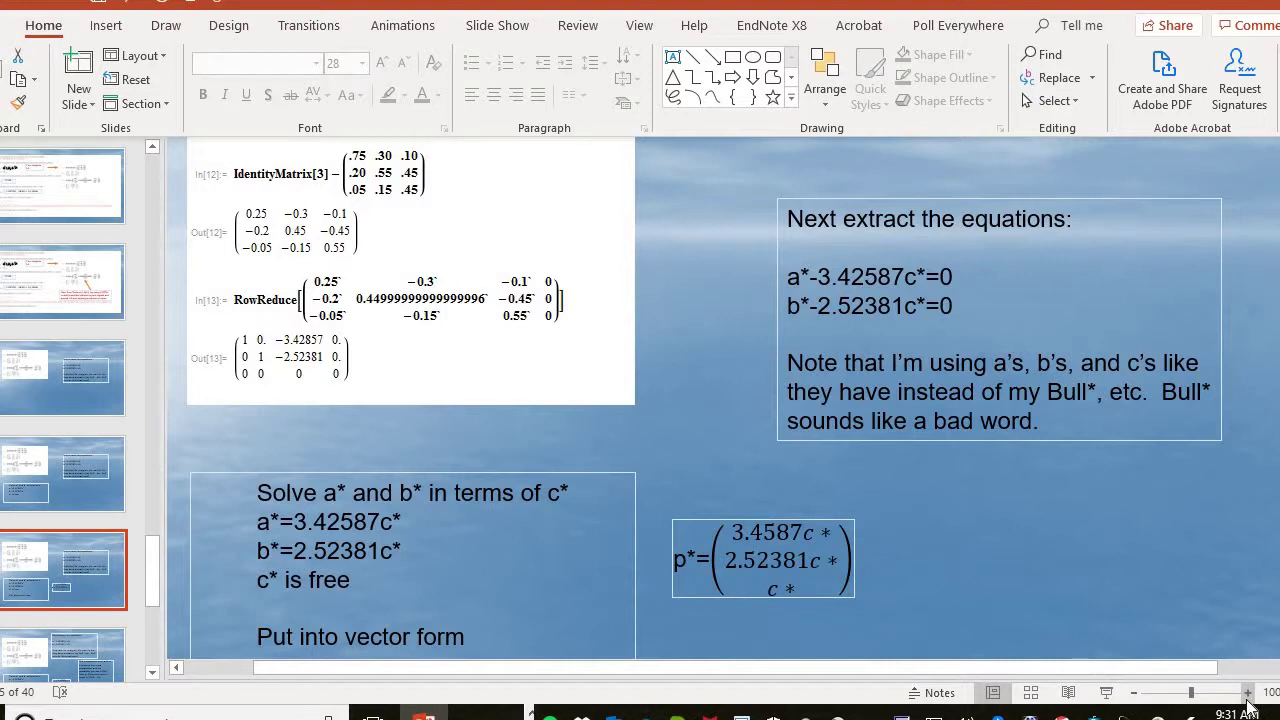
pyautogui.press('pagedown')
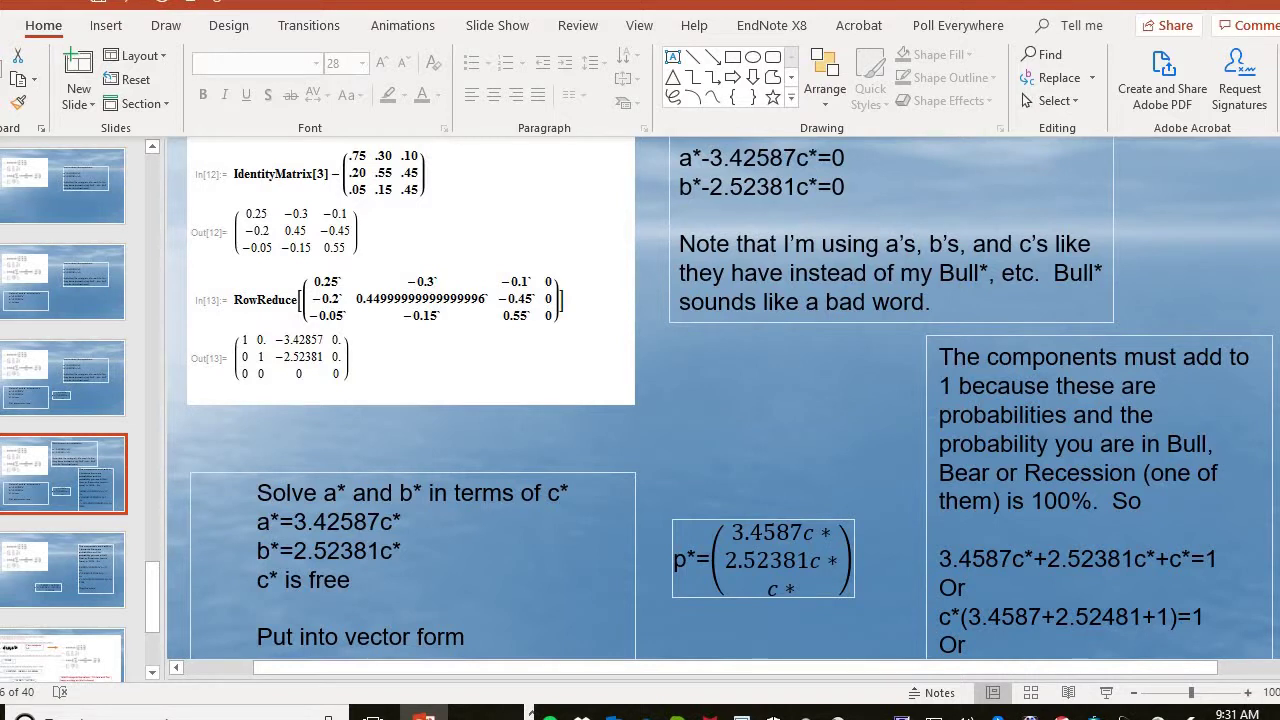
pyautogui.scroll(-1, 720, 400)
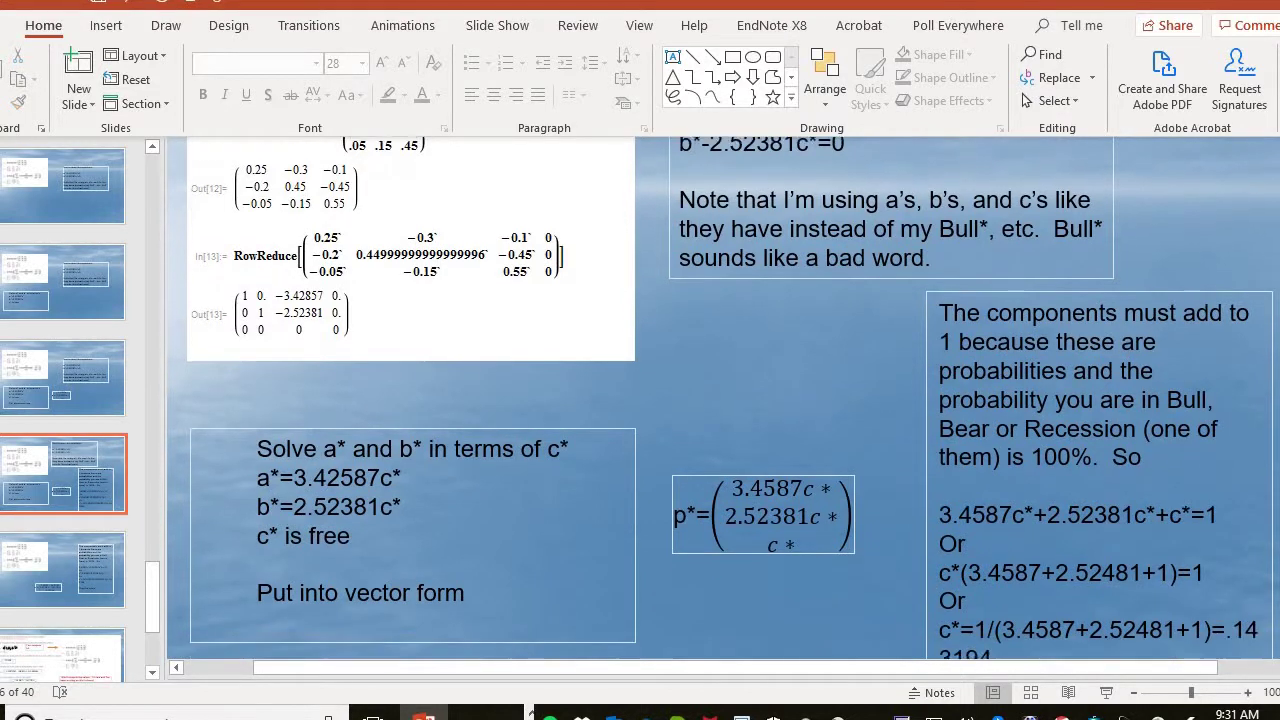
pyautogui.scroll(-1, 720, 400)
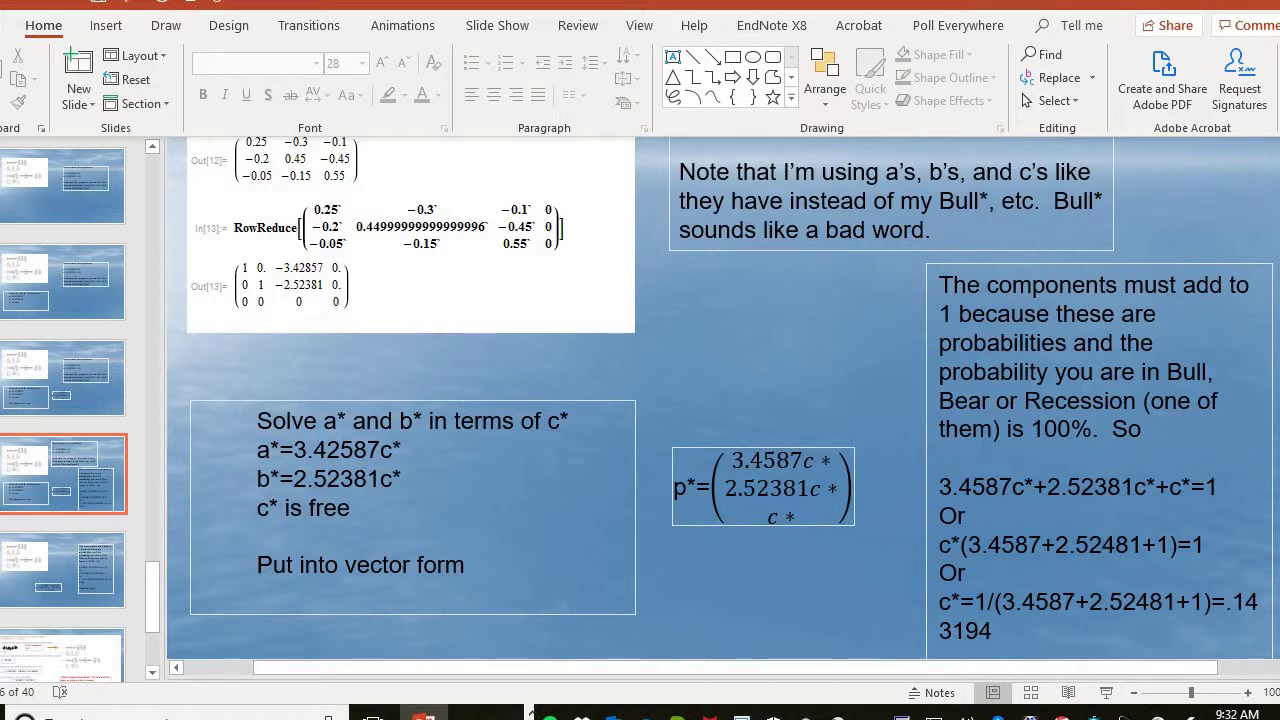
# Advance to the worksheet slide with p* = (3.4587*.143194, 2.52381*.143194, .143194)
pyautogui.press('pagedown')
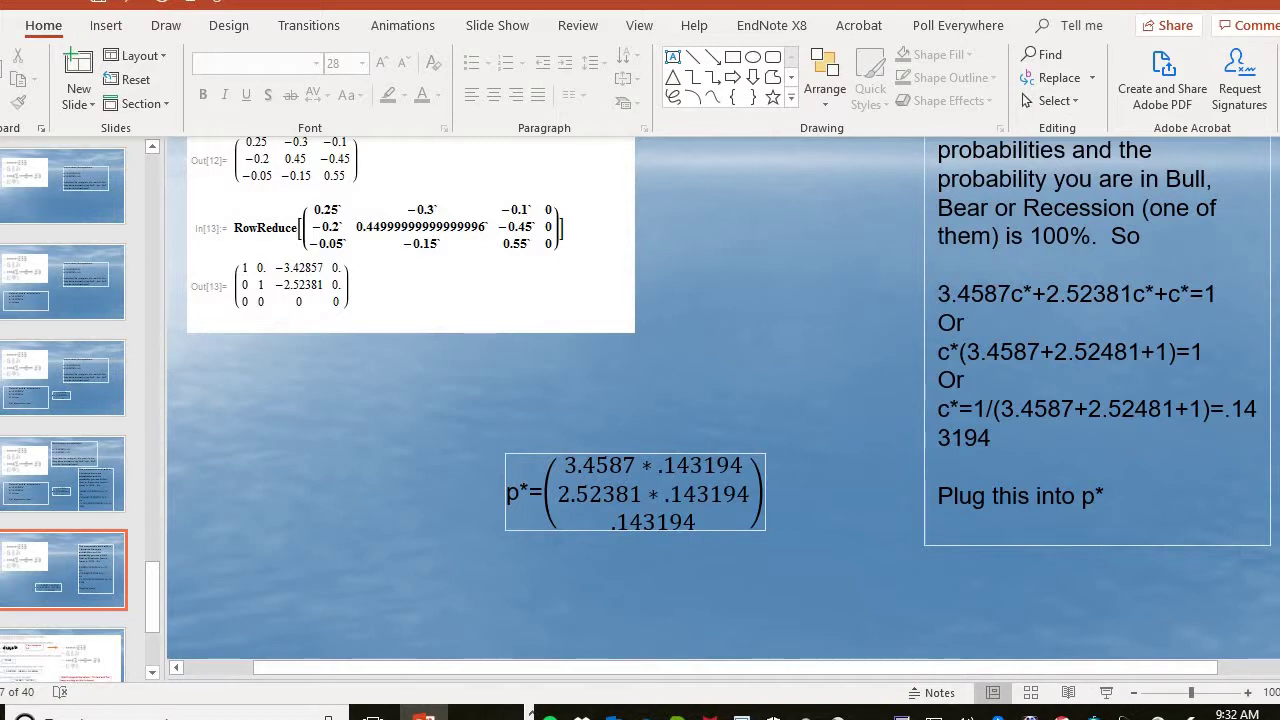
pyautogui.press('pagedown')
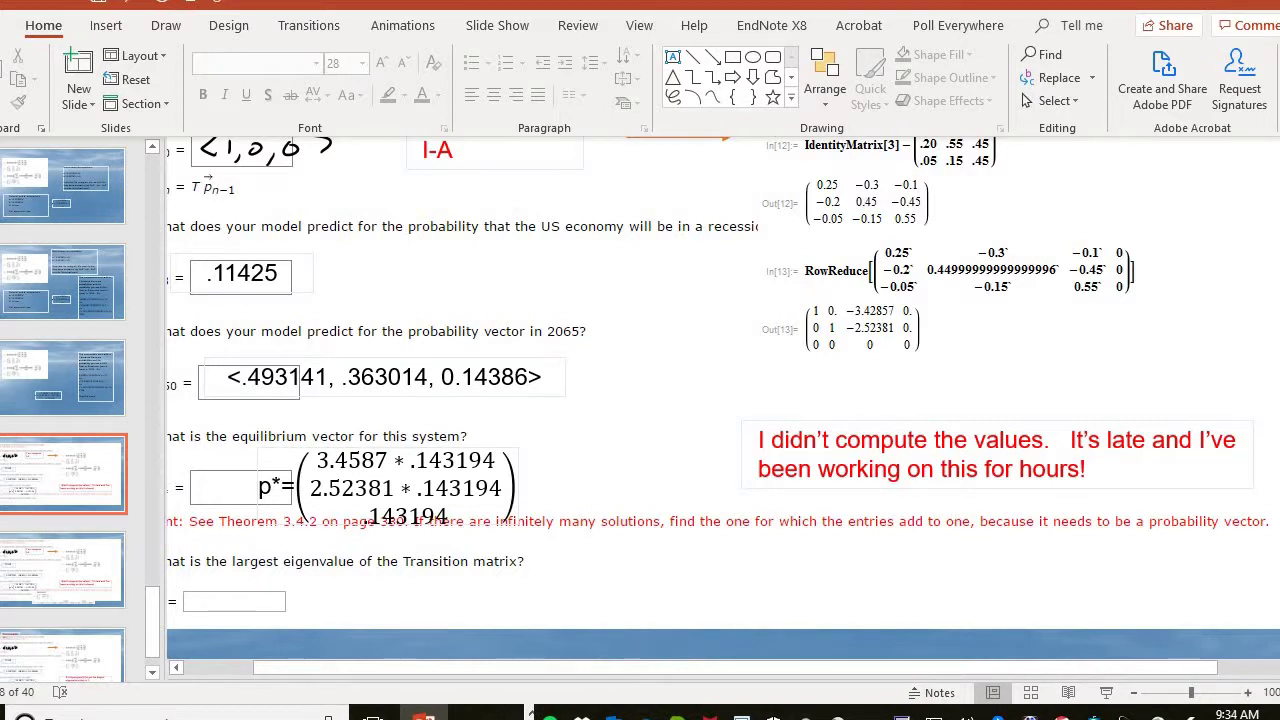
# Show the slide with Eigensystem[A] output: eigenvalues 1, 0.535078 and 0.214922
pyautogui.click(62, 570)
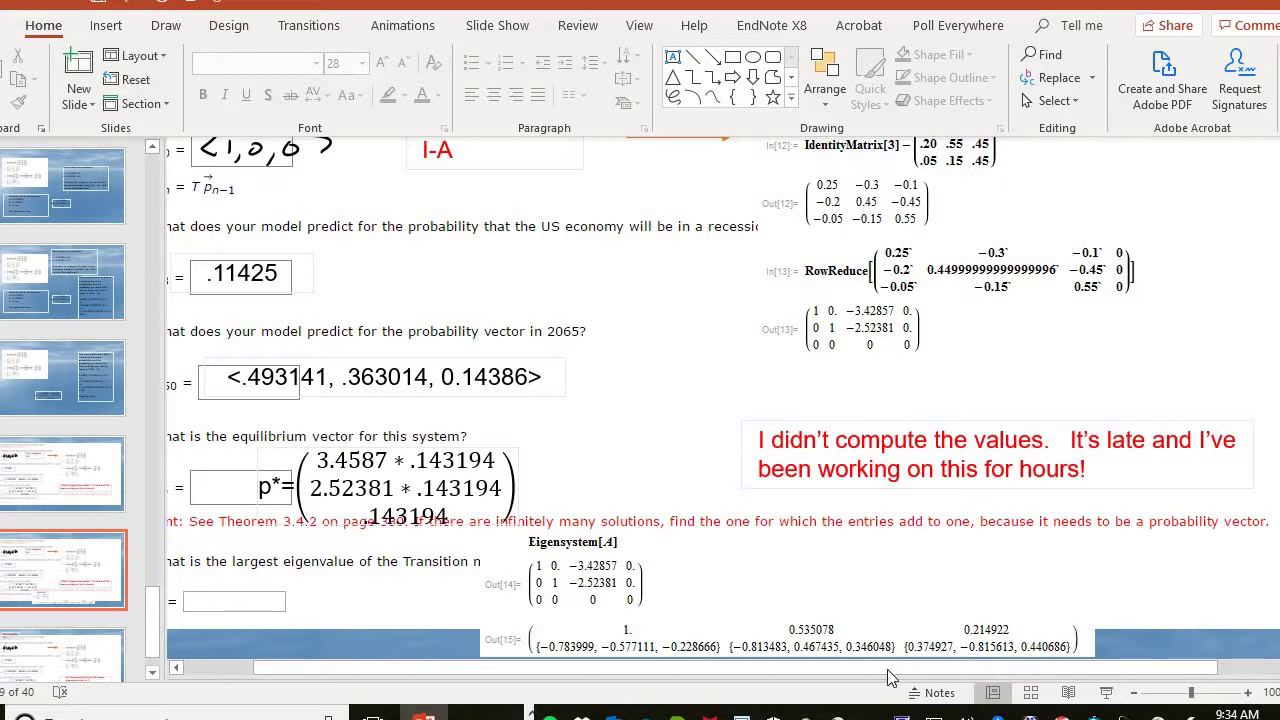
pyautogui.moveTo(779, 679); pyautogui.dragTo(592, 670)
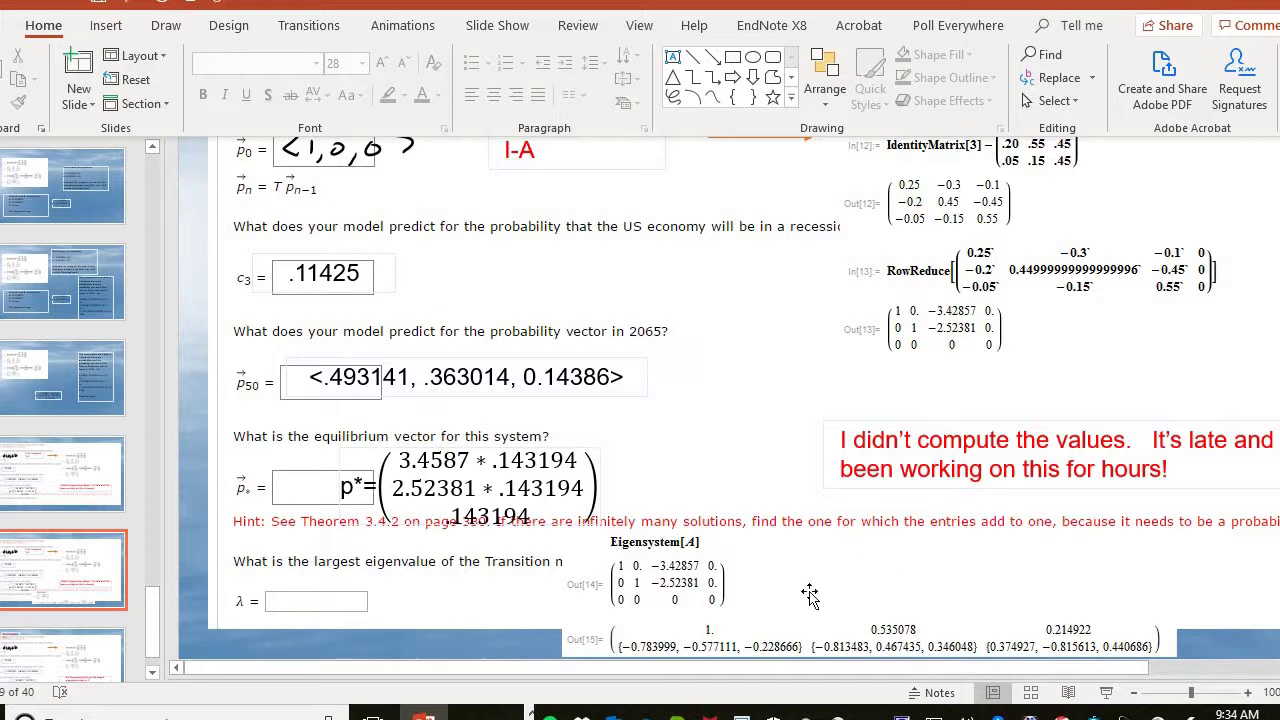
# Show the final worksheet slide filling in the largest eigenvalue λ = 1
pyautogui.click(87, 673)
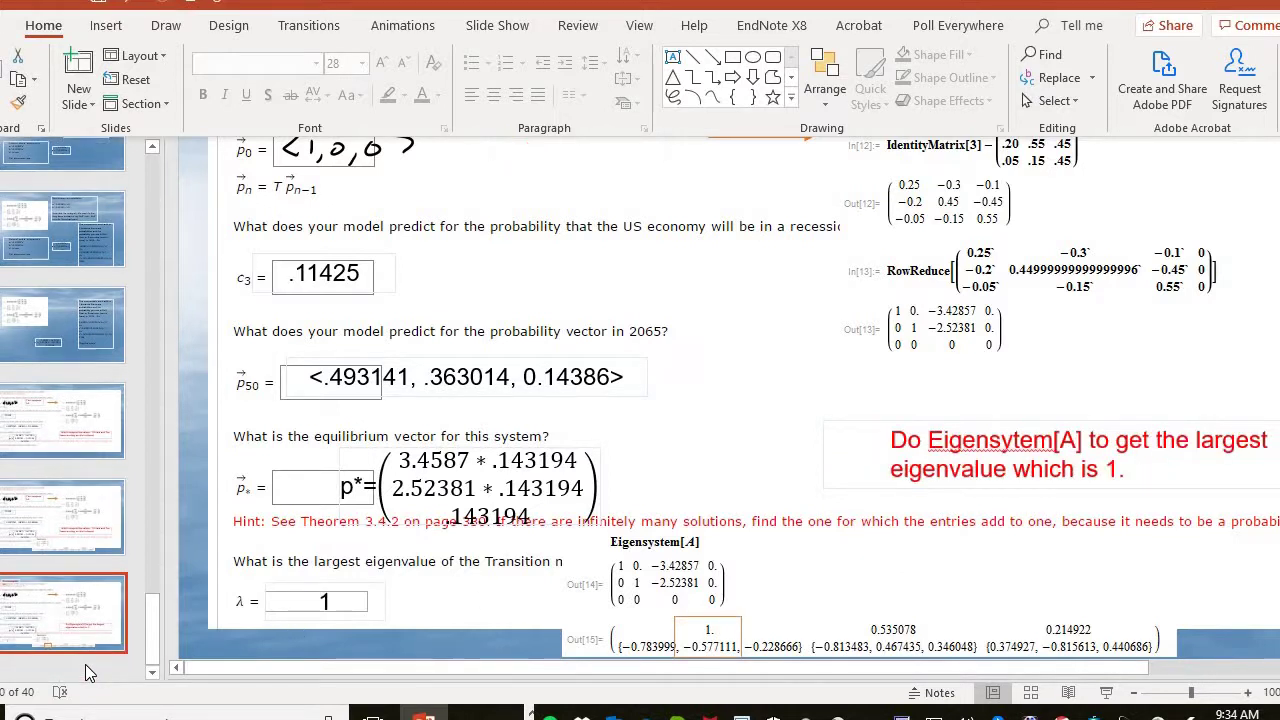